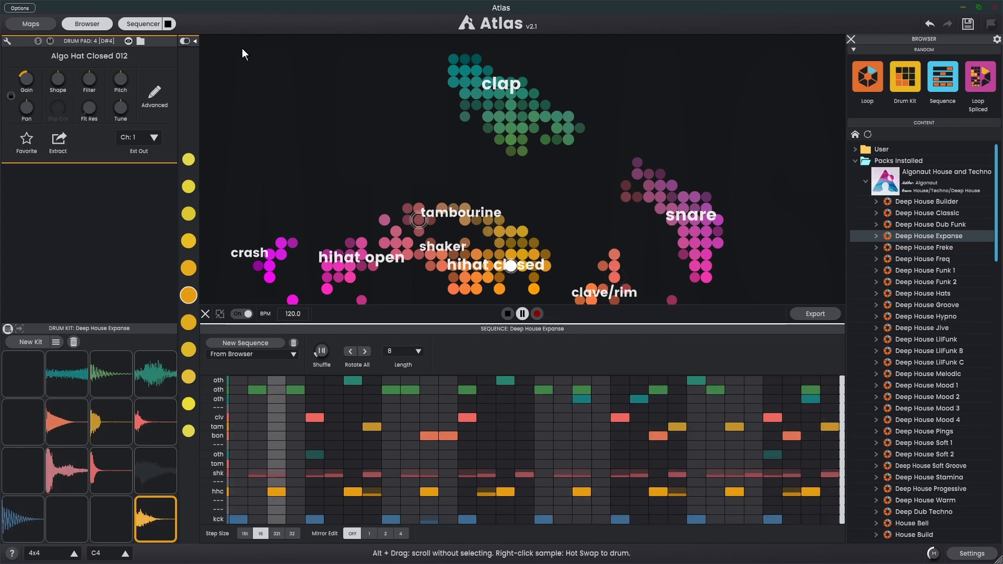
- Expand the sequencer to fill the main area and stop playback of the Deep House Expanse sequence
{"action": "left_click", "coordinate": [219, 315]}
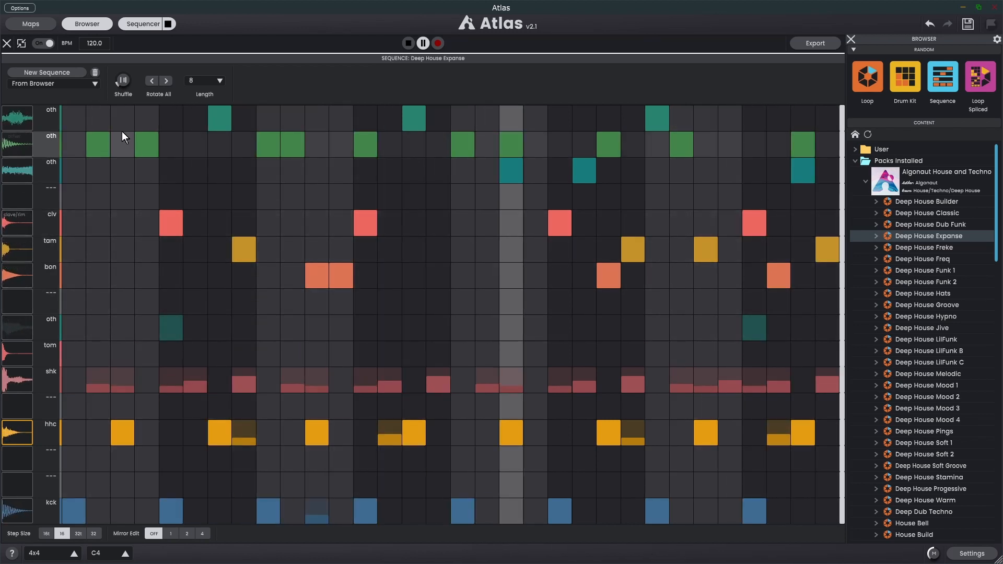
{"action": "left_click", "coordinate": [23, 41]}
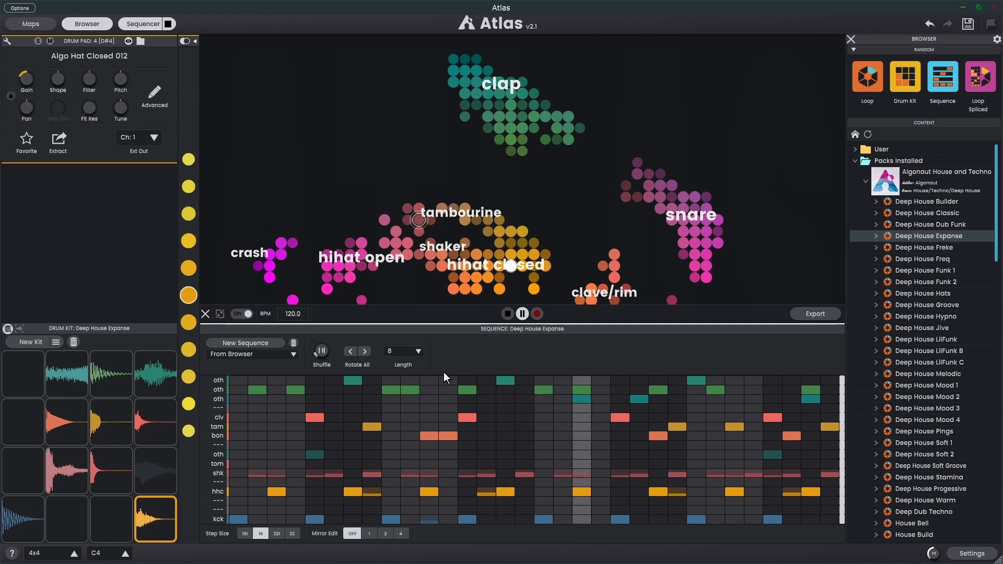
{"action": "left_click", "coordinate": [220, 314]}
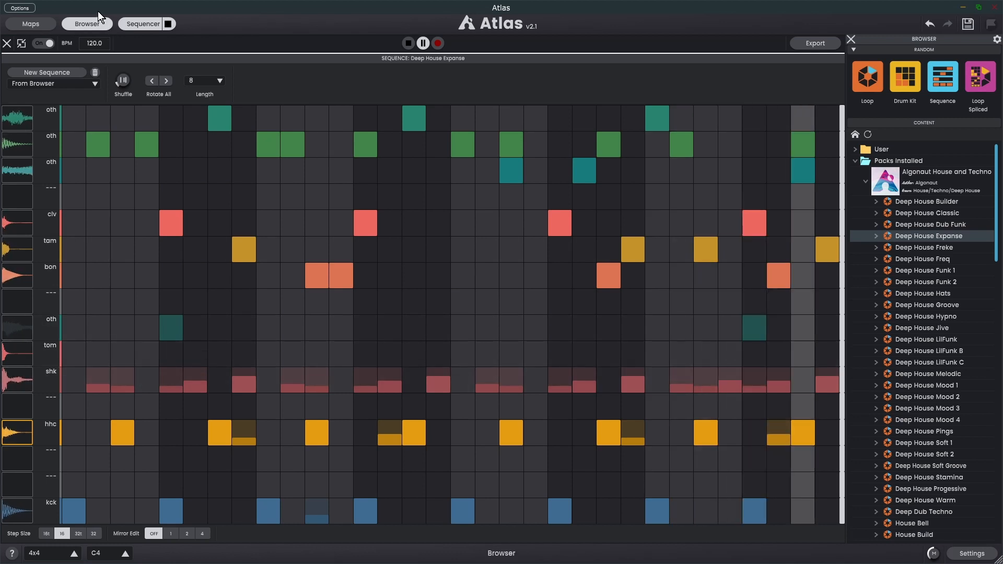
{"action": "left_click", "coordinate": [164, 26]}
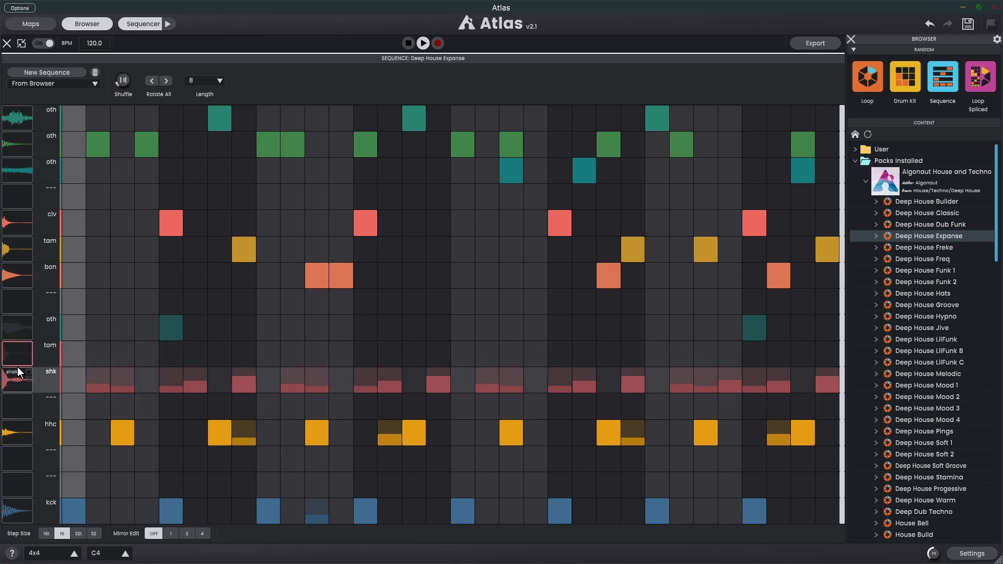
- Swap the shaker channel's sample for a different shaker and restart sequence playback
{"action": "left_click", "coordinate": [8, 383]}
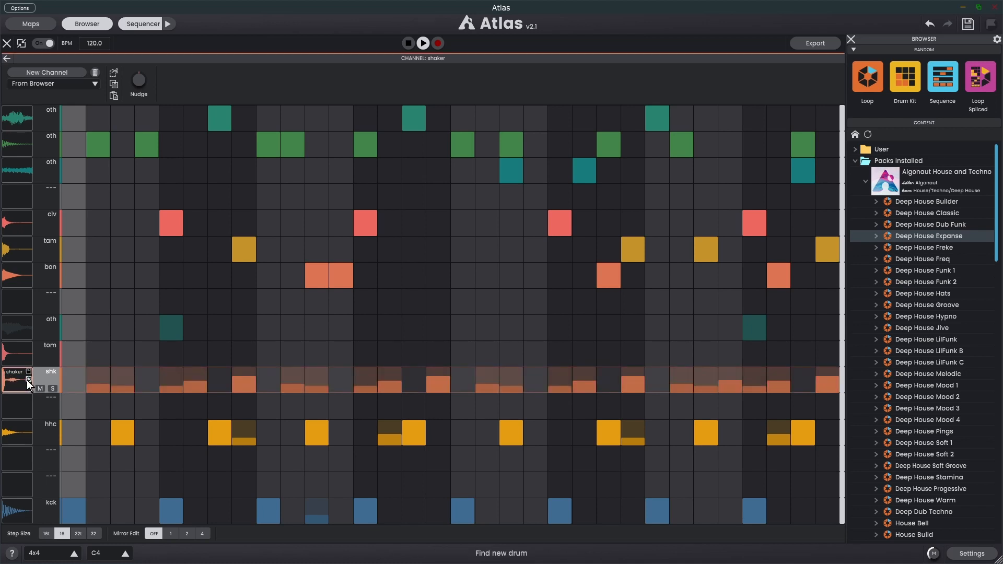
{"action": "left_click", "coordinate": [424, 42]}
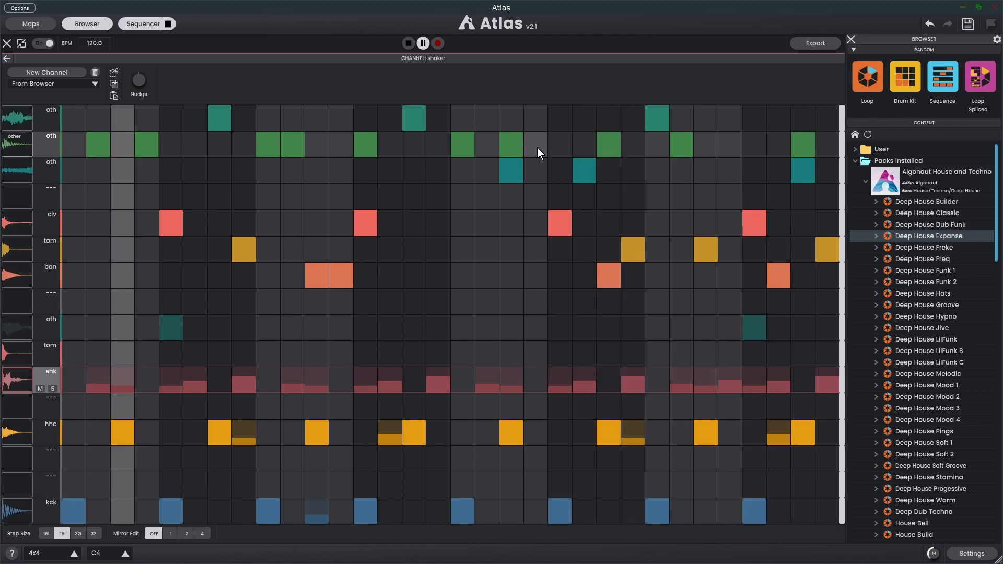
- Erase the hits in the middle of the second channel (oth) and of the shaker channel
{"action": "left_click", "coordinate": [509, 144]}
{"action": "mouse_move", "coordinate": [464, 142]}
{"action": "left_mouse_down"}
{"action": "mouse_move", "coordinate": [281, 146]}
{"action": "mouse_move", "coordinate": [280, 161]}
{"action": "left_mouse_up"}
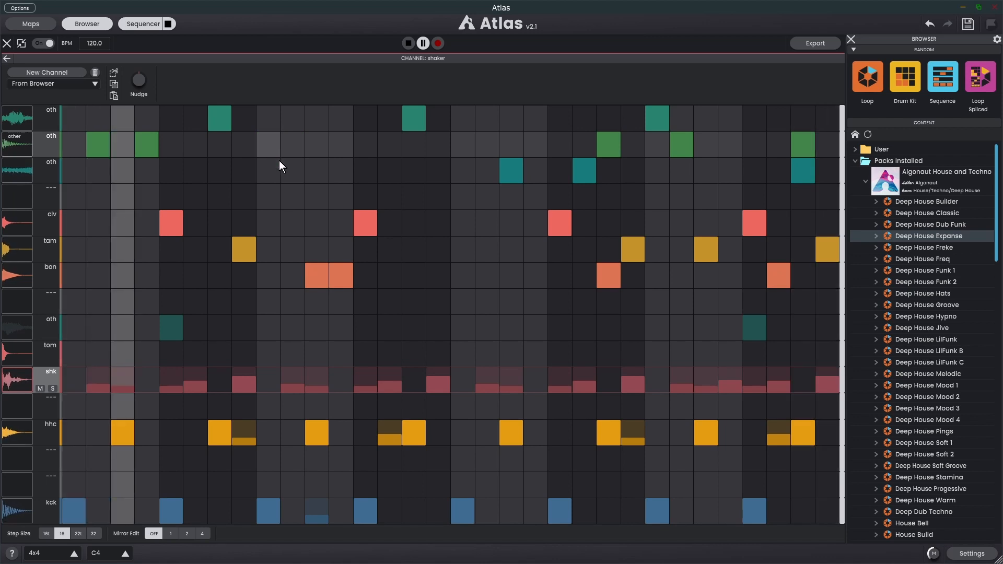
{"action": "left_click_drag", "start_coordinate": [576, 385], "coordinate": [308, 383]}
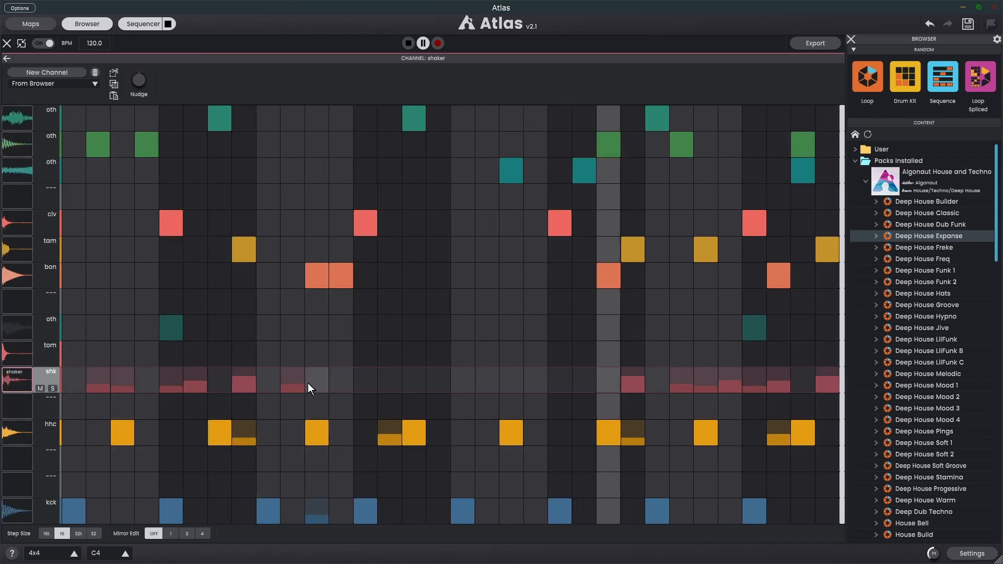
- Close the sequencer and clear all samples from the drum kit, keeping the edited sequence
{"action": "left_click", "coordinate": [145, 22]}
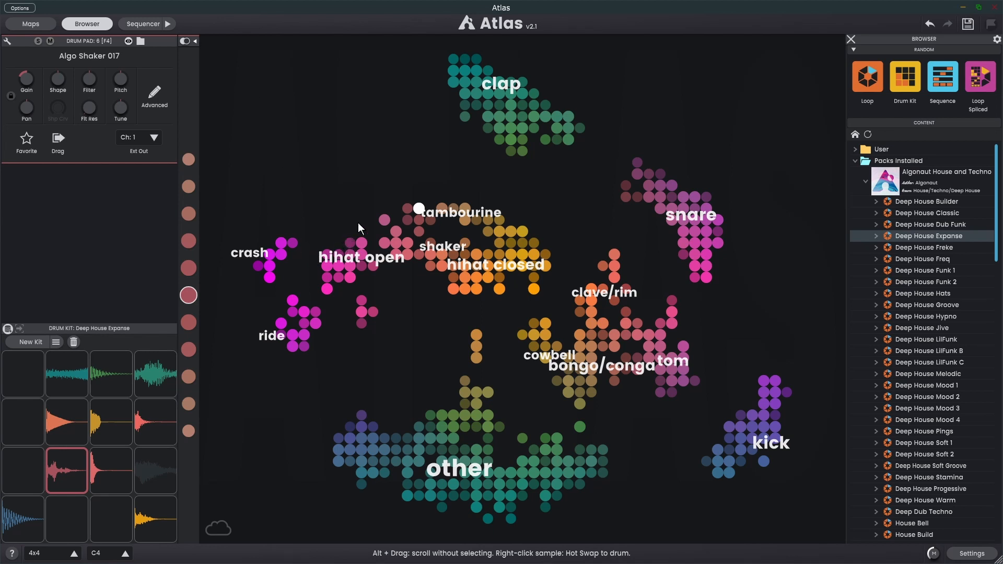
{"action": "left_click", "coordinate": [73, 343]}
- Start sequence playback and reopen the sequencer in its reduced view beneath the sample map
{"action": "left_click", "coordinate": [171, 23]}
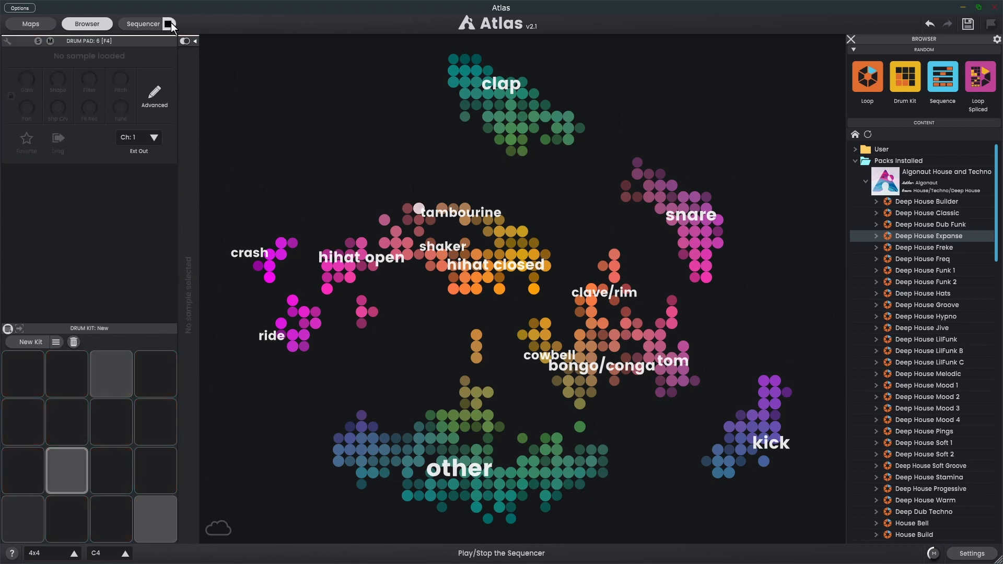
{"action": "left_click", "coordinate": [143, 23]}
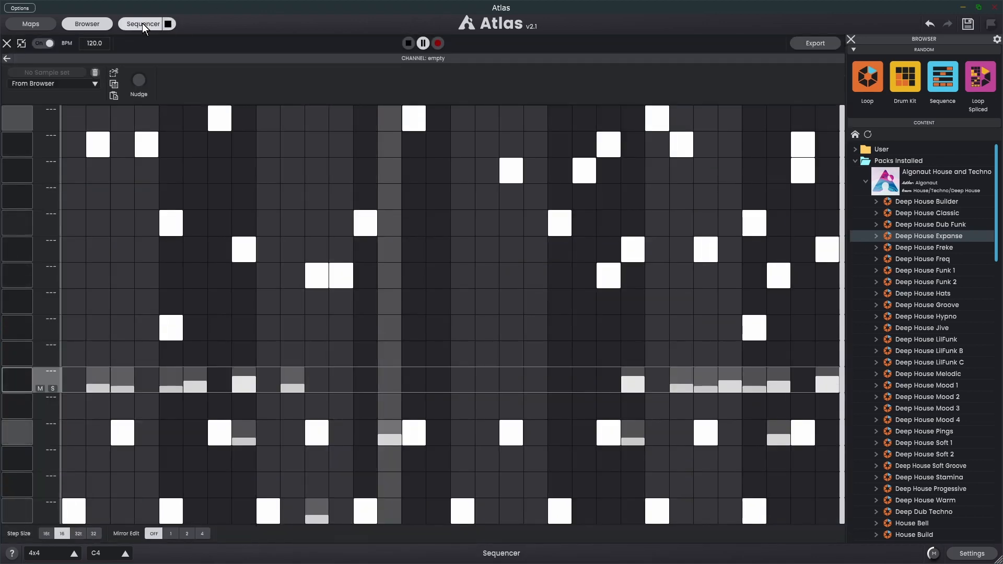
{"action": "left_click", "coordinate": [22, 42]}
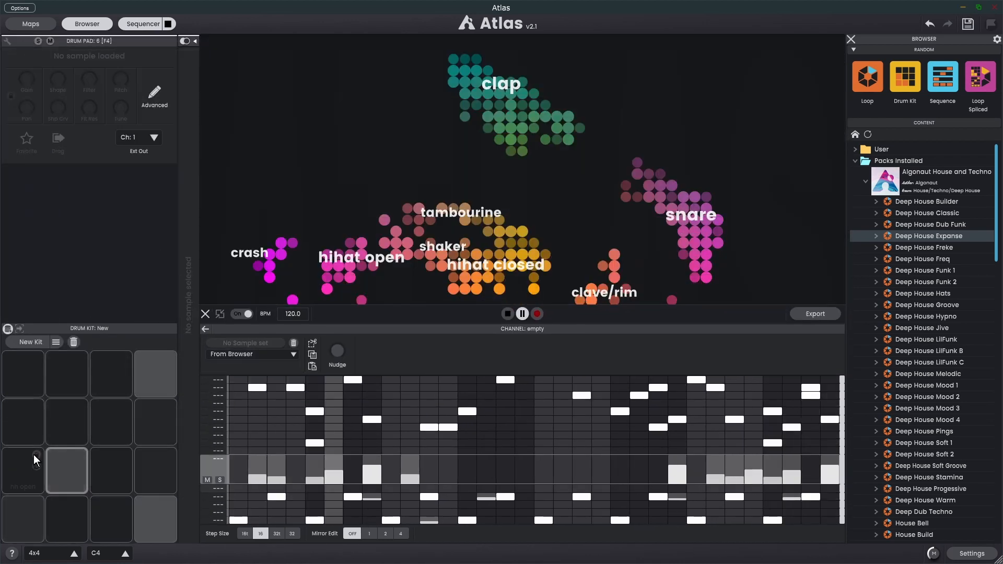
- Load a new kick onto the kick pad and swap it for the similar sample Algo Kick 113
{"action": "left_click", "coordinate": [36, 514]}
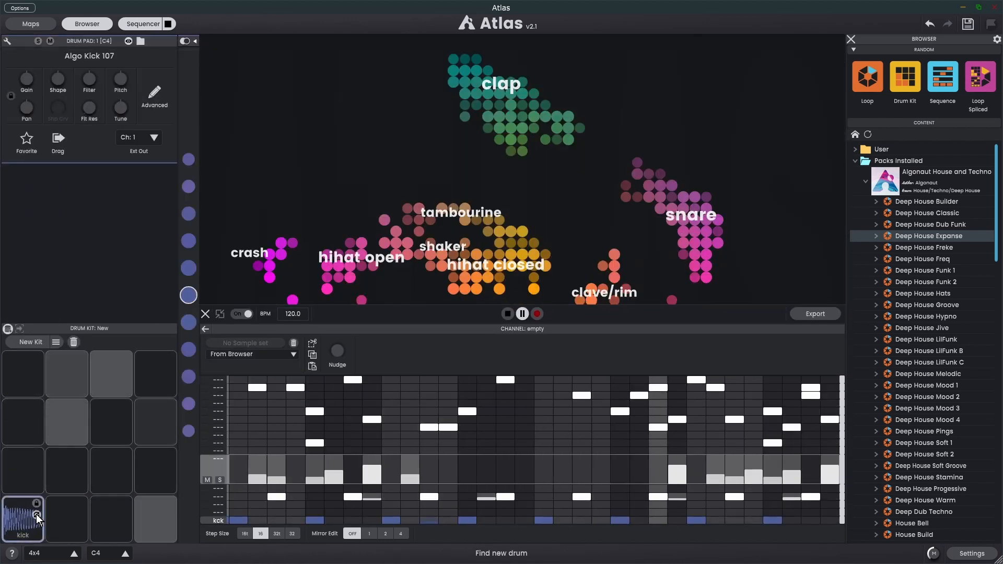
{"action": "left_click", "coordinate": [36, 513]}
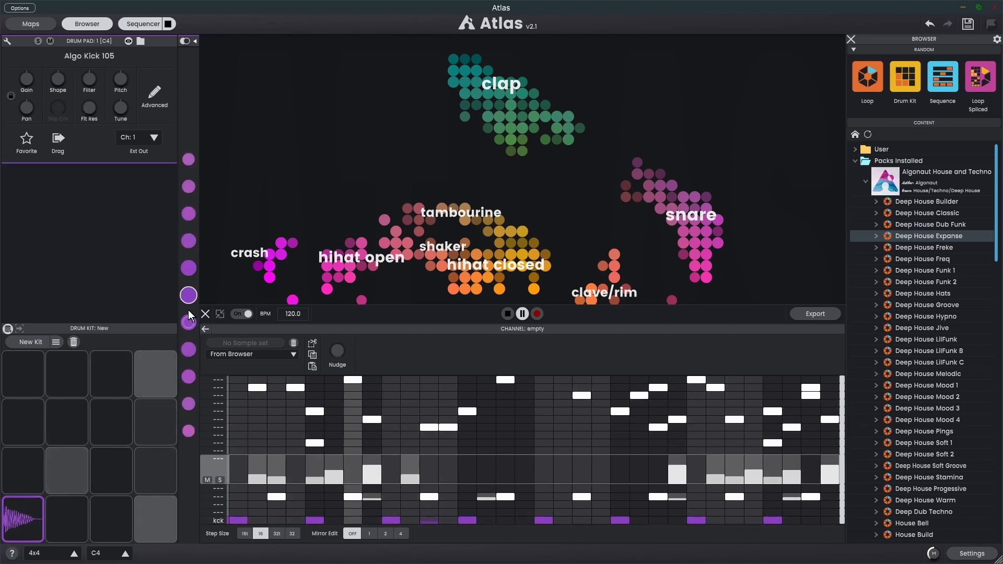
{"action": "left_click", "coordinate": [188, 268]}
{"action": "left_click", "coordinate": [188, 241]}
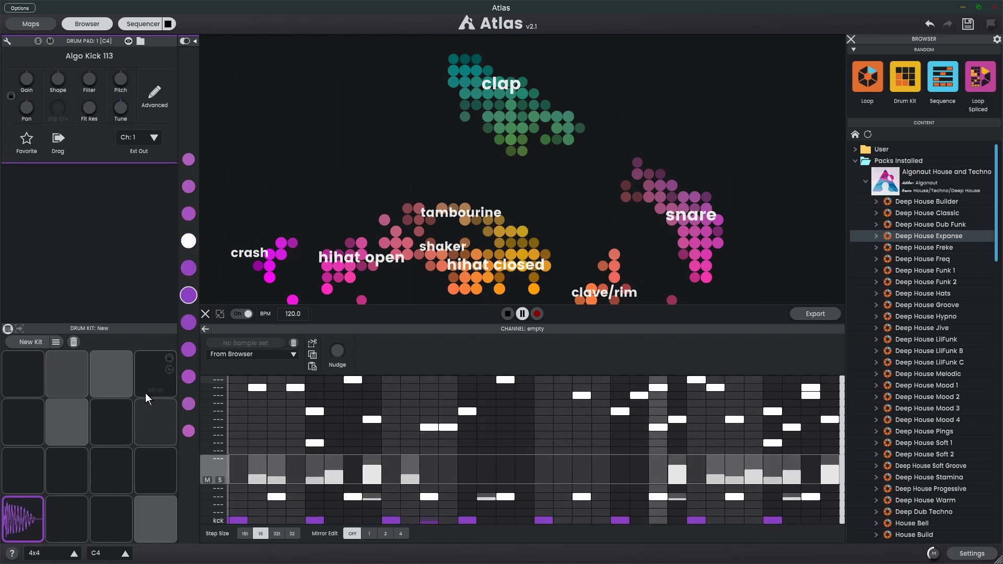
- Load a new closed hi-hat onto the hh closed pad and swap it for the similar sample Algo Hat Closed 047
{"action": "left_click", "coordinate": [169, 519]}
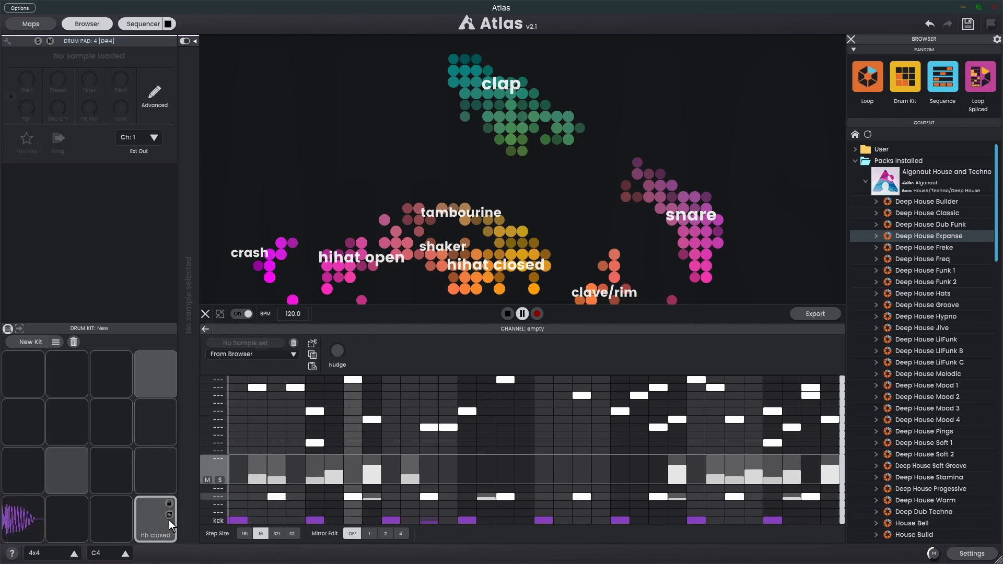
{"action": "left_click", "coordinate": [168, 515]}
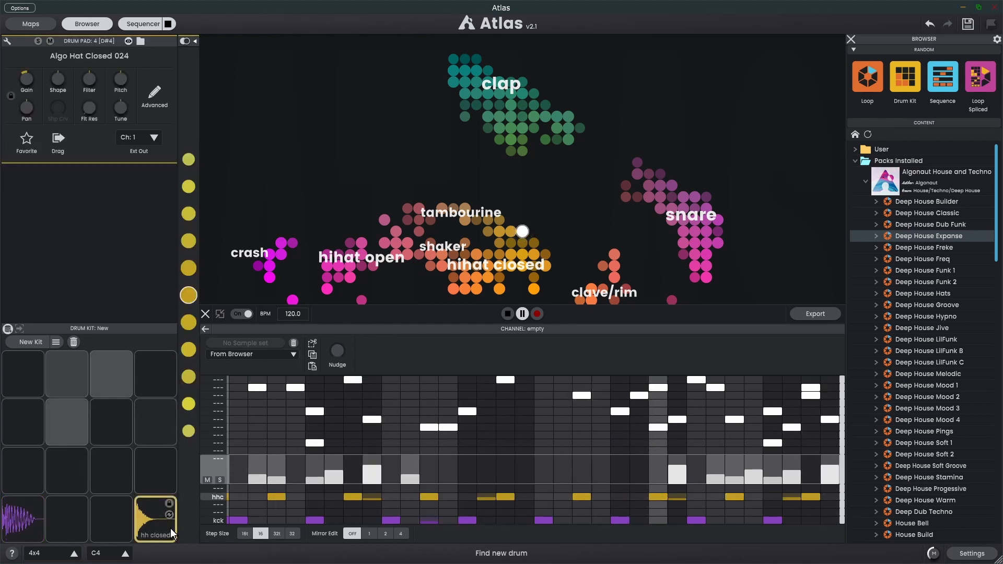
{"action": "left_click", "coordinate": [171, 516]}
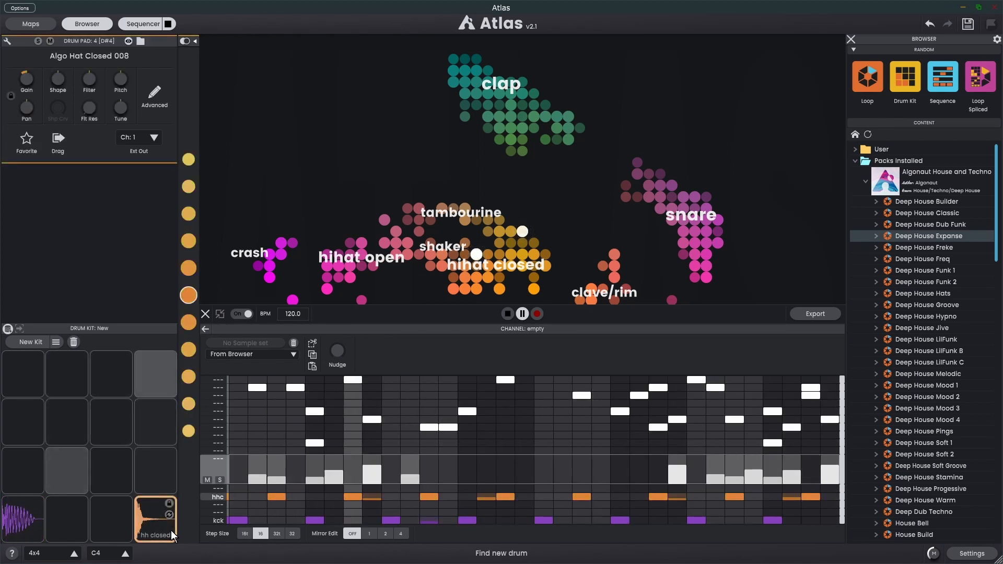
{"action": "left_click", "coordinate": [189, 322]}
{"action": "left_click", "coordinate": [191, 353]}
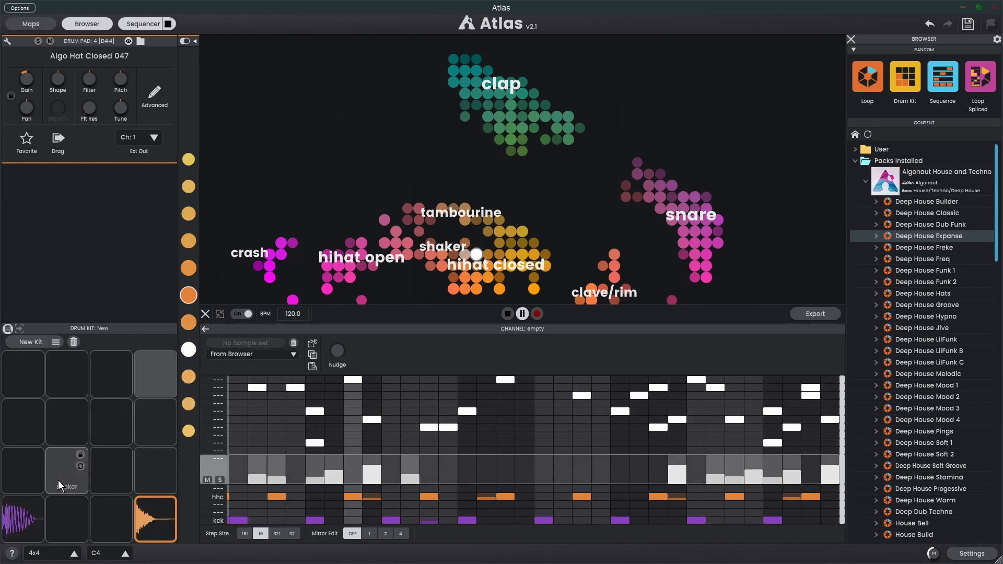
- Load a new shaker onto the shaker pad and try similar samples in its place
{"action": "left_click", "coordinate": [77, 476]}
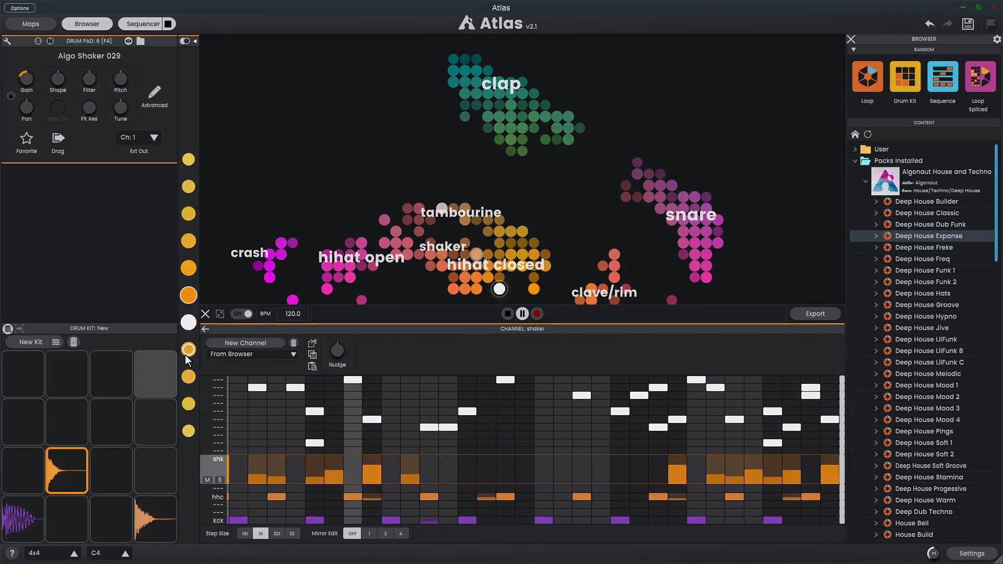
{"action": "left_click", "coordinate": [189, 349]}
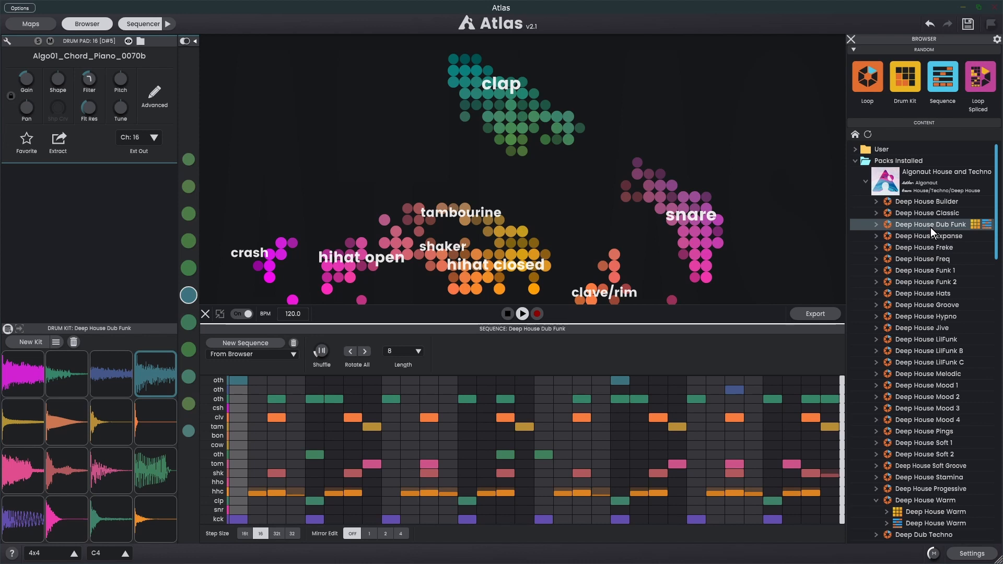
- Play and stop the Deep House Dub Funk sequence, and switch from the factory map to the last custom map
{"action": "left_click", "coordinate": [173, 25]}
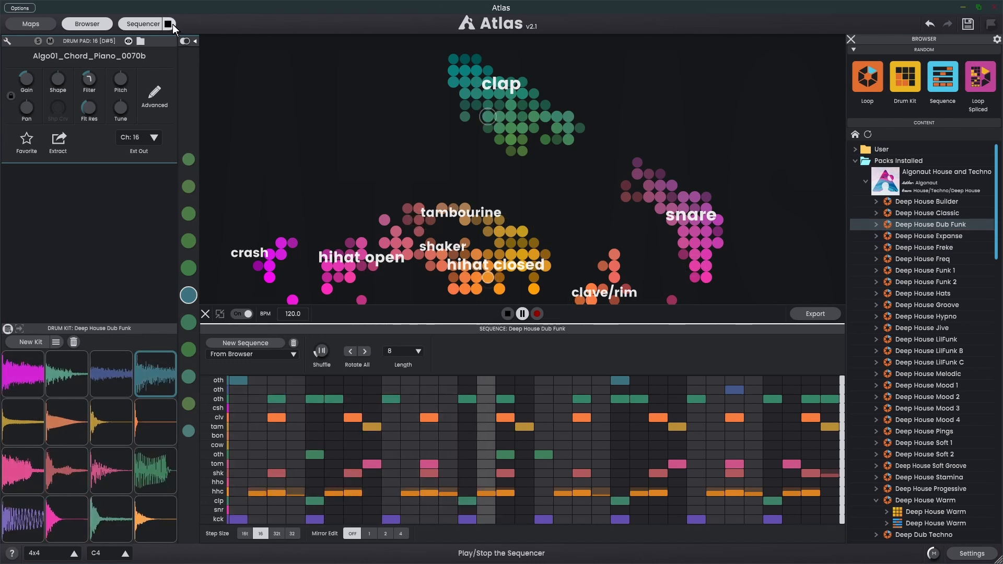
{"action": "left_click", "coordinate": [172, 24]}
{"action": "left_click", "coordinate": [23, 26]}
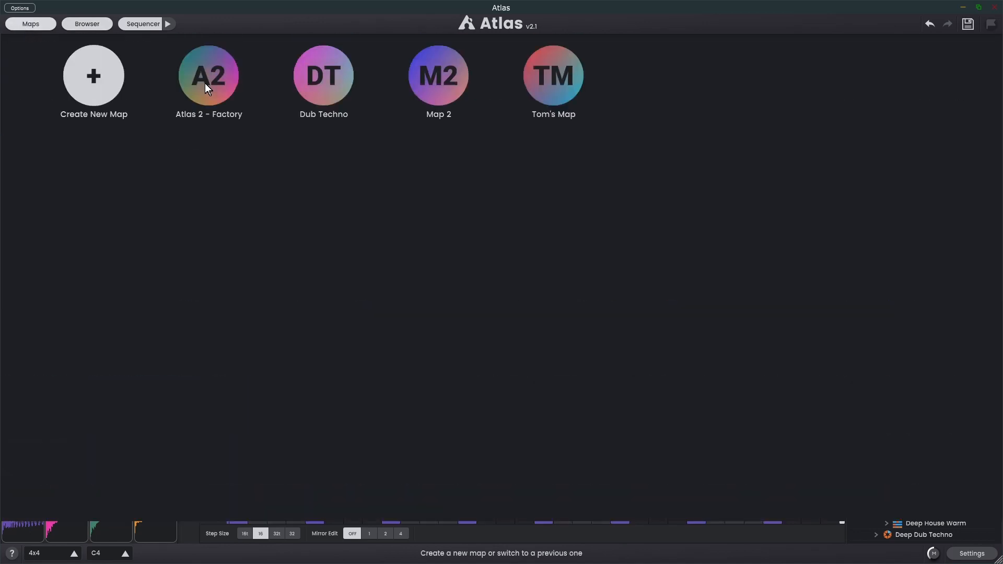
{"action": "left_click", "coordinate": [556, 111]}
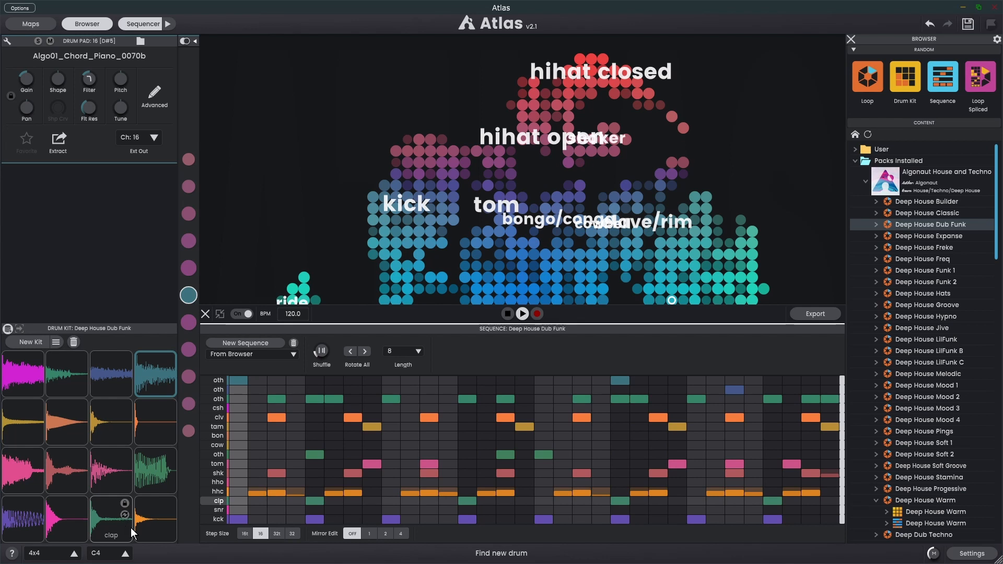
- Swap the clap pad's sample for Algo Clap 167 and start sequence playback
{"action": "left_click", "coordinate": [102, 522]}
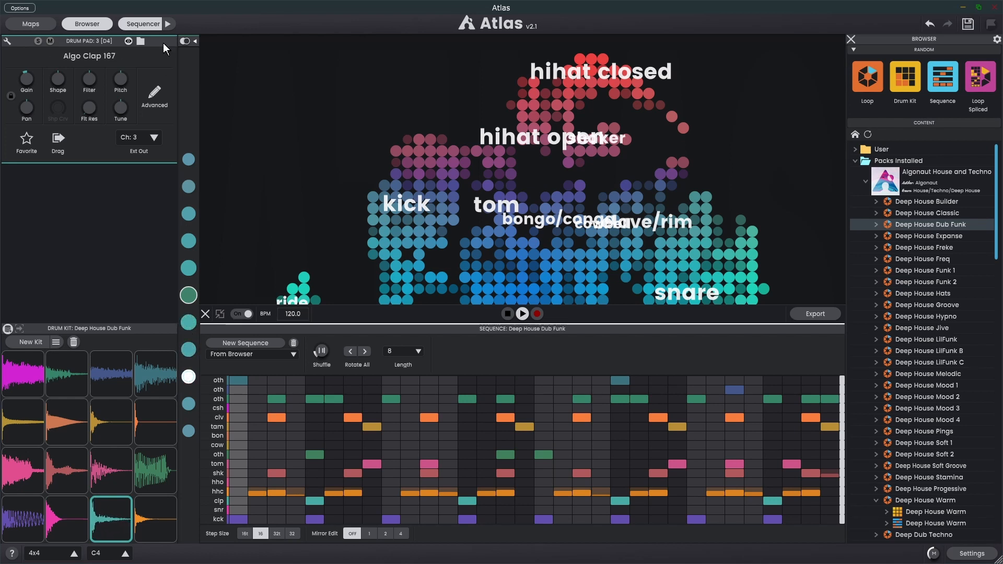
{"action": "left_click", "coordinate": [167, 24]}
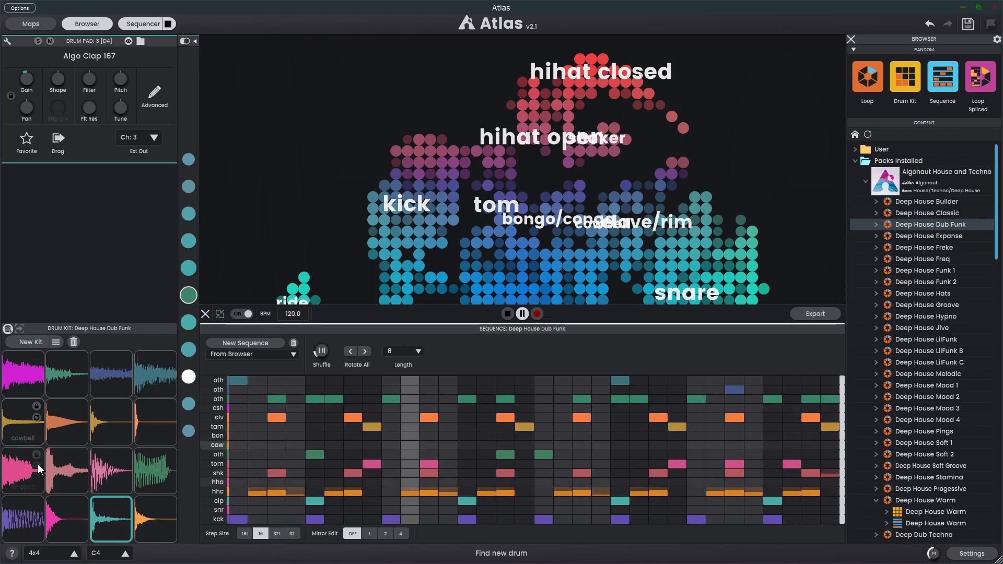
- Try similar samples on the kick pad, including TC_SH01_Kick_07, while the sequence plays, and stop playback
{"action": "left_click", "coordinate": [29, 508]}
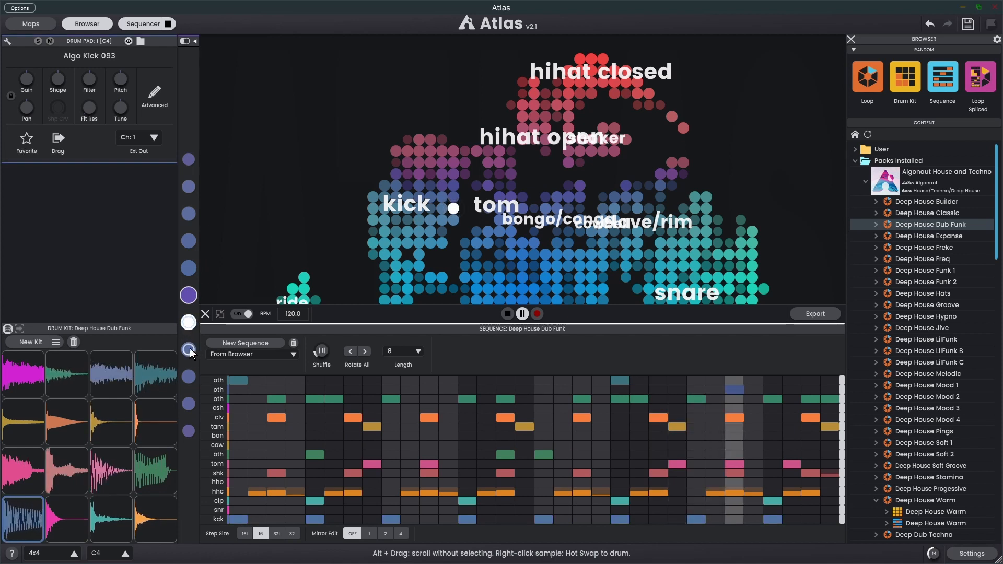
{"action": "left_click", "coordinate": [188, 405]}
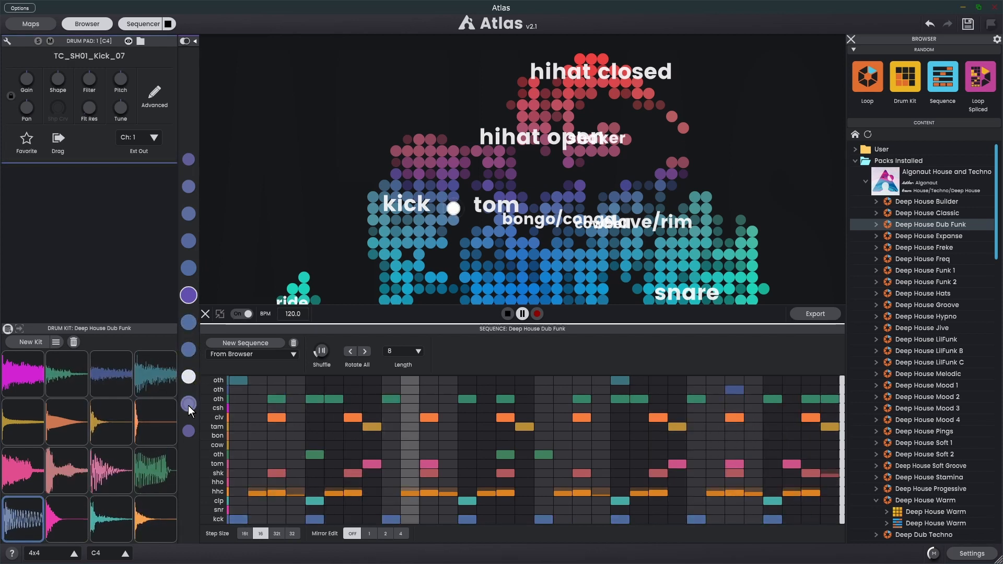
{"action": "left_click", "coordinate": [168, 24]}
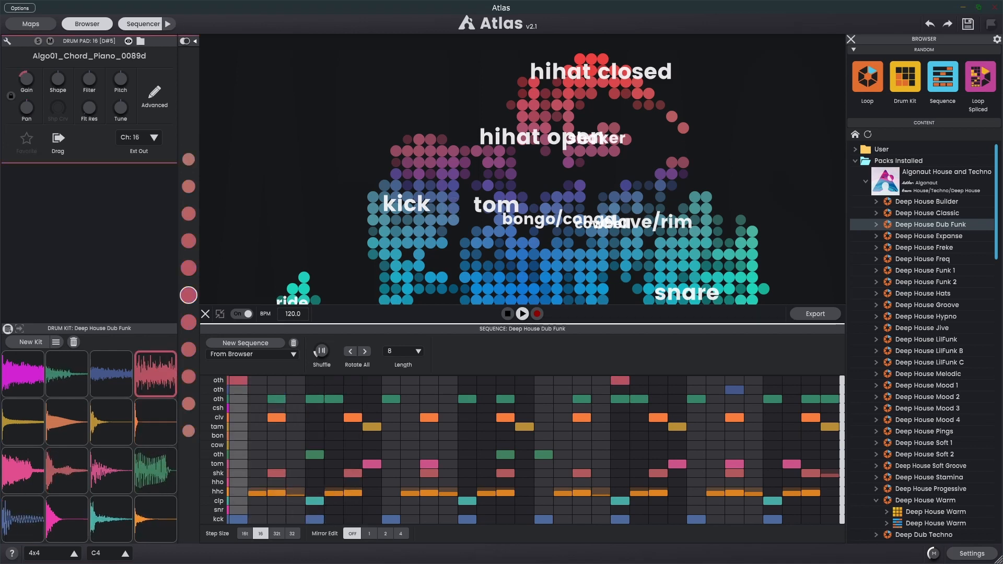
- Load Algo01_Chord_Piano_0133a.wav from the Kit 1 folder in File Explorer onto drum pad 16 and return to Atlas
{"action": "left_click_drag", "start_coordinate": [1002, 157], "coordinate": [647, 101]}
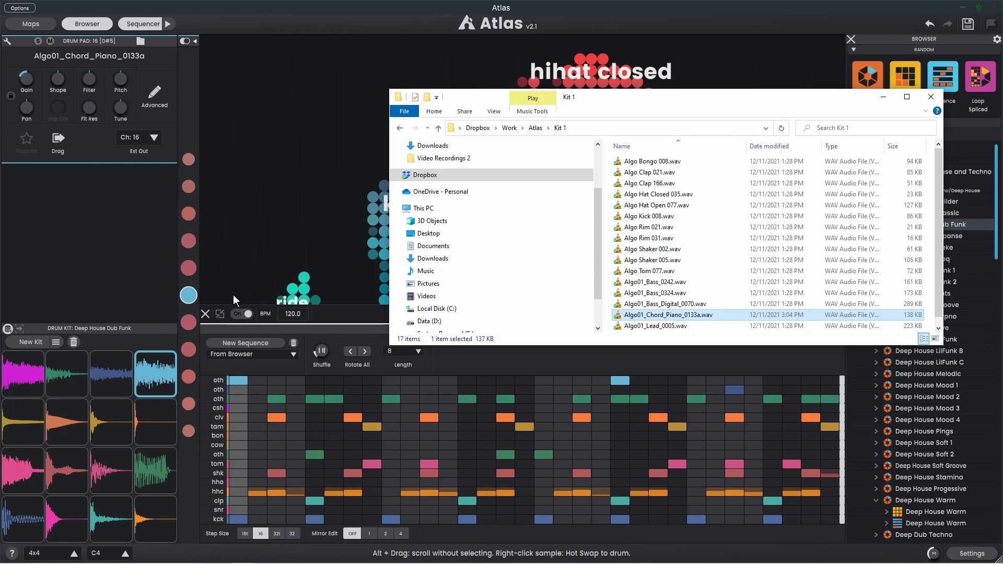
{"action": "left_click", "coordinate": [315, 31]}
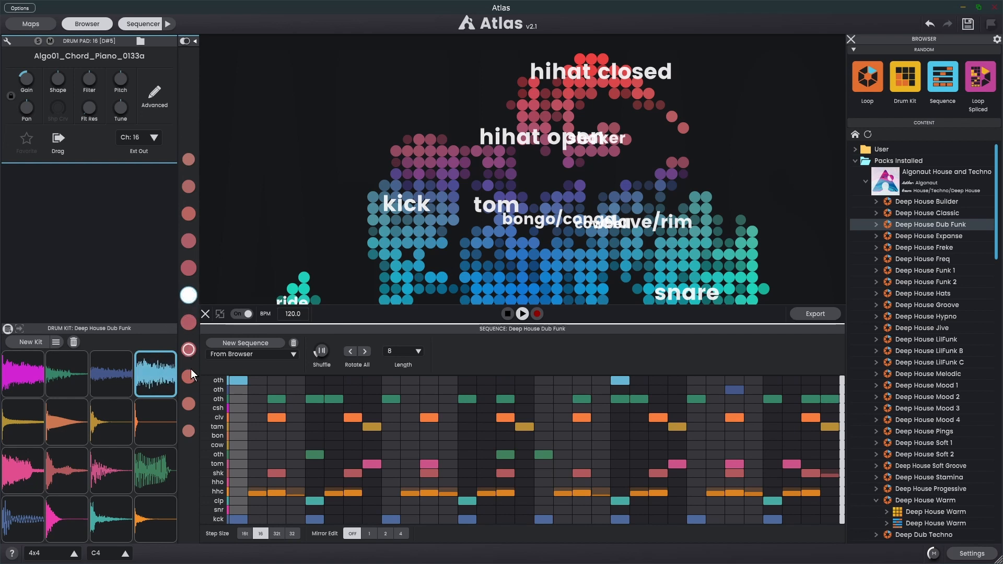
- Audition samples similar to pad 16's piano chord and settle on the Soulful_Piano_Chord_1_Bbm one-shot
{"action": "left_click", "coordinate": [189, 324]}
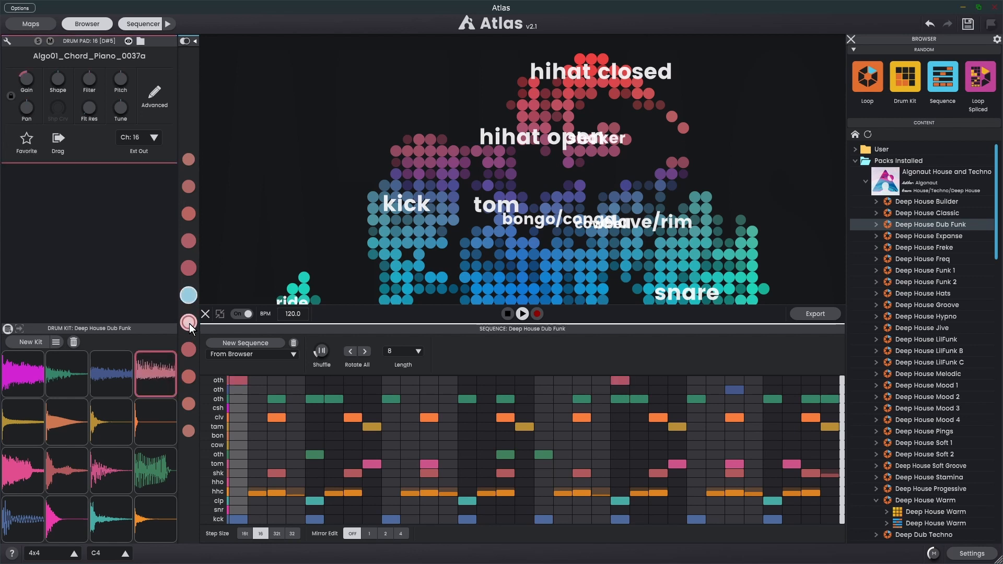
{"action": "left_click", "coordinate": [188, 350]}
{"action": "left_click", "coordinate": [191, 376]}
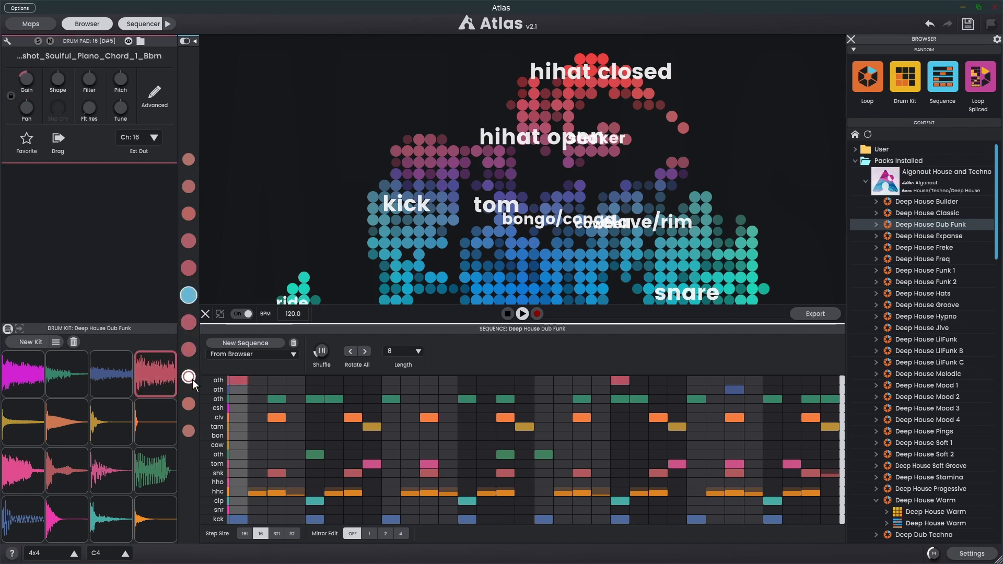
{"action": "left_click", "coordinate": [189, 405]}
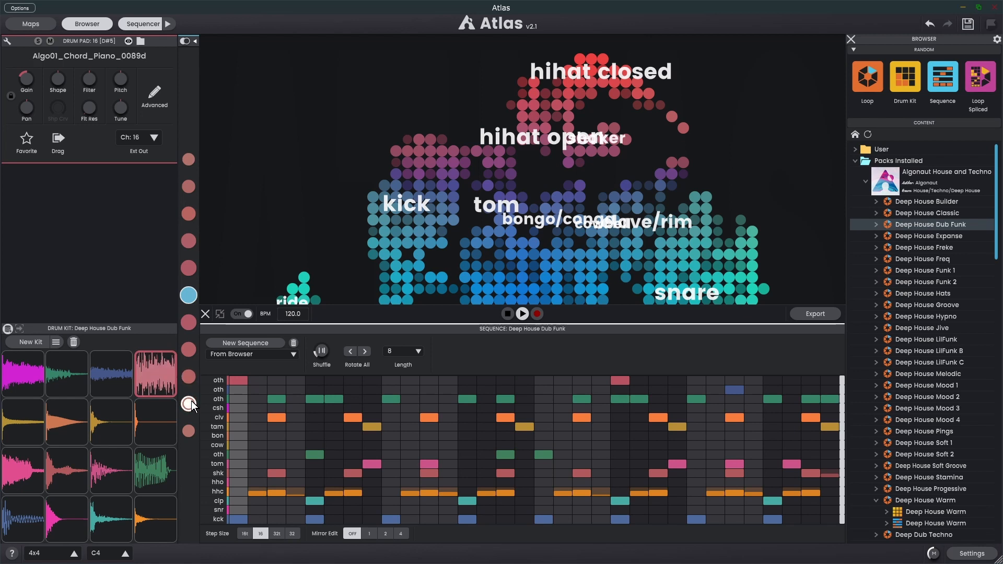
{"action": "left_click", "coordinate": [187, 383]}
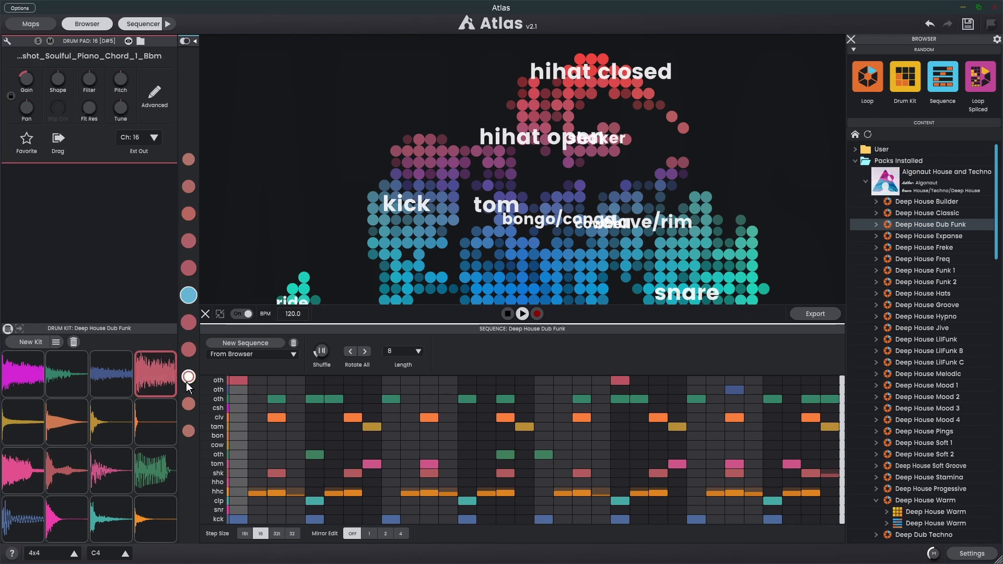
- Audition more samples similar to pad 16's piano chord and choose Algo01_Chord_Piano_0144b
{"action": "left_click", "coordinate": [186, 243]}
{"action": "left_click", "coordinate": [188, 269]}
{"action": "left_click", "coordinate": [189, 242]}
{"action": "left_click", "coordinate": [189, 216]}
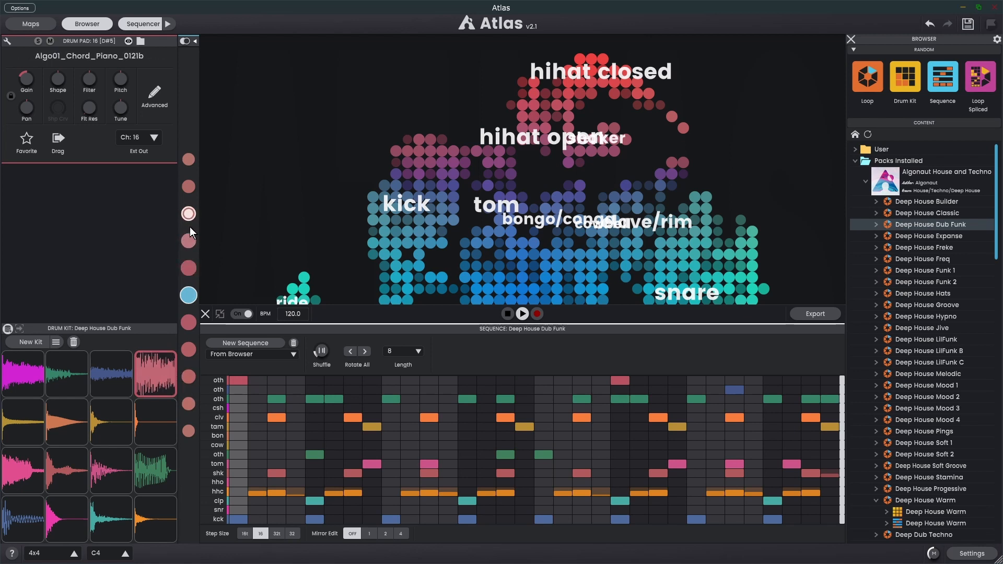
{"action": "left_click", "coordinate": [188, 242]}
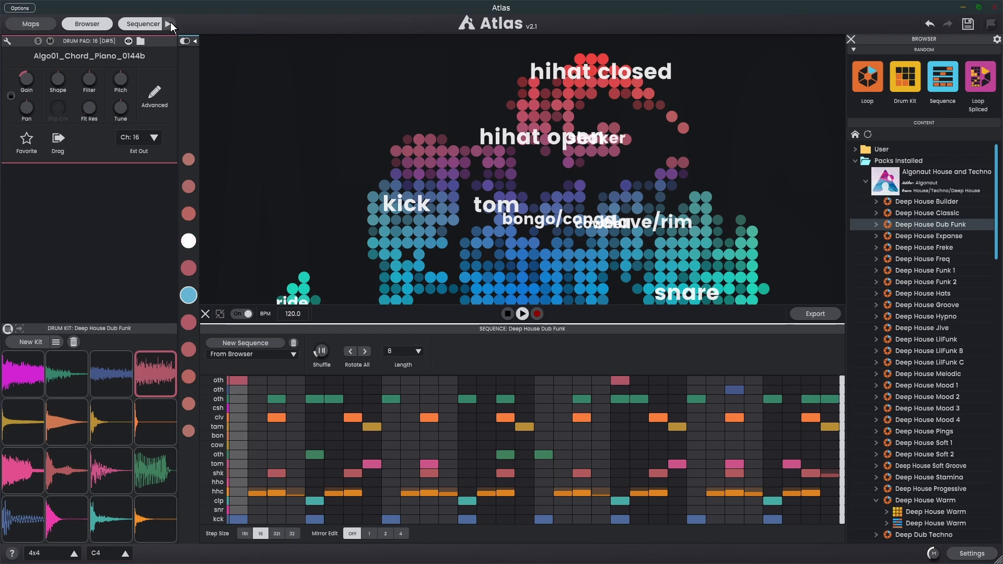
- Start sequence playback and swap pad 16's sample for US_RDT_Chord__freeze_Dm
{"action": "left_click", "coordinate": [170, 24]}
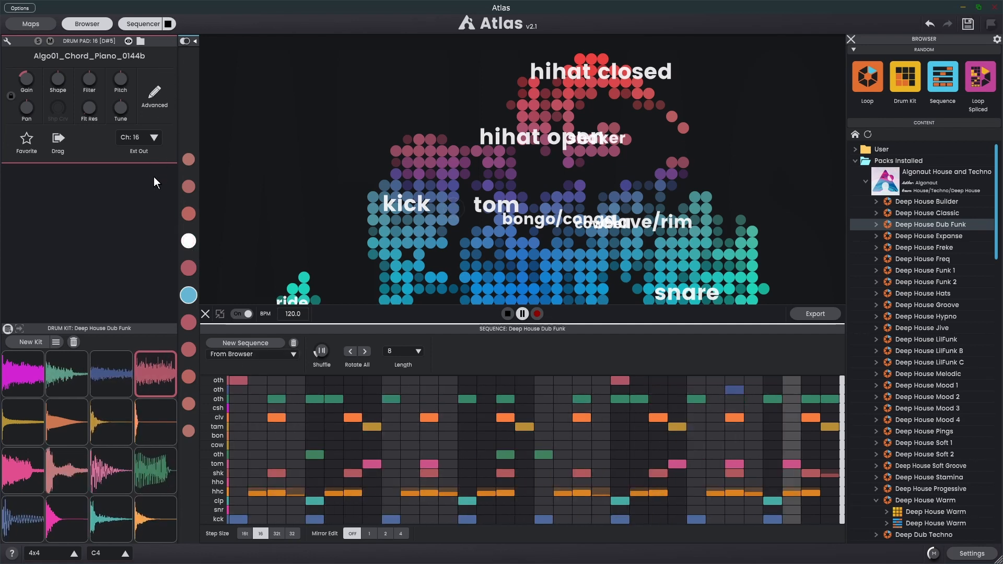
{"action": "left_click", "coordinate": [193, 404]}
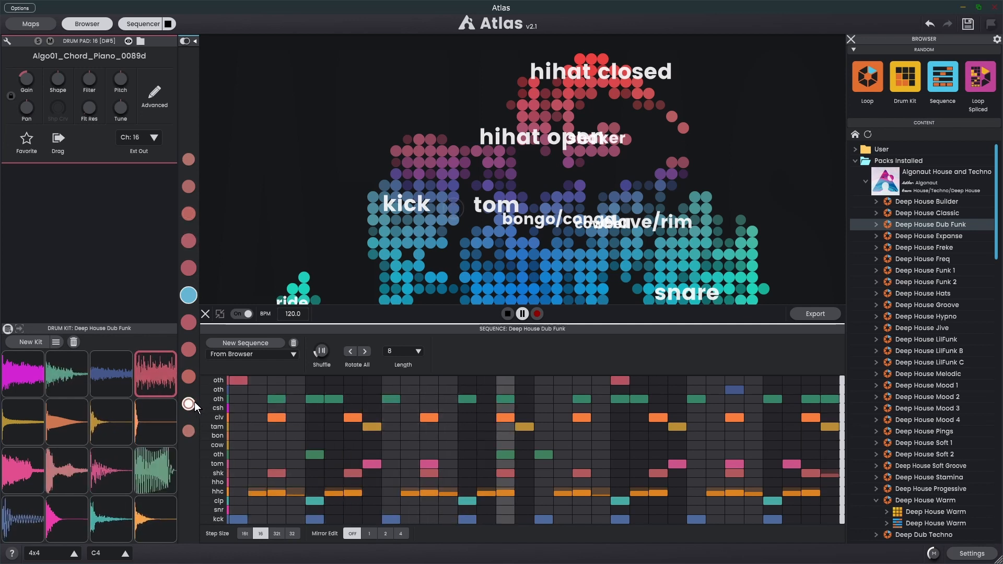
{"action": "left_click", "coordinate": [189, 431]}
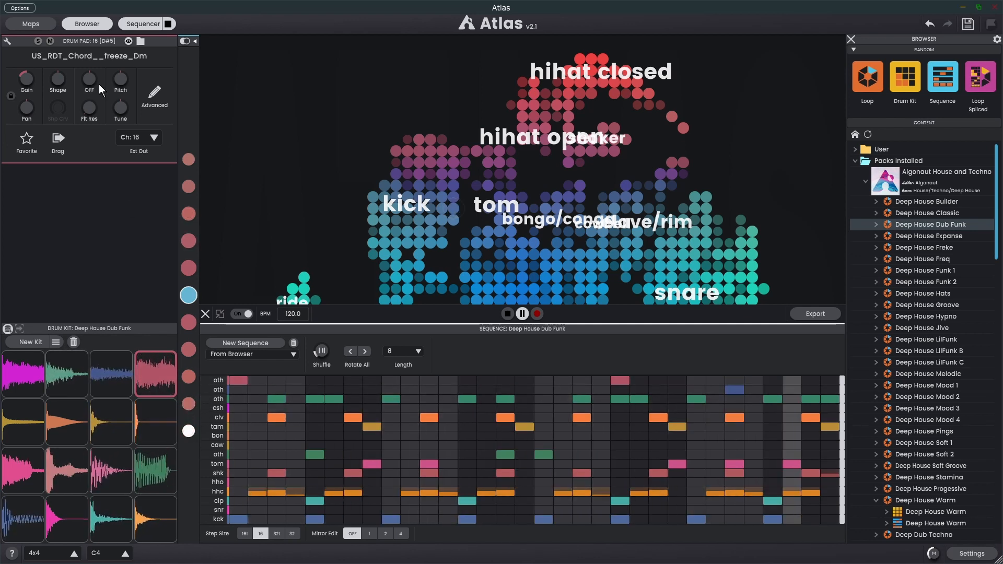
- Add three more hits for pad 16's chord across the topmost row of the sequence
{"action": "left_click", "coordinate": [370, 381]}
{"action": "left_click", "coordinate": [488, 382]}
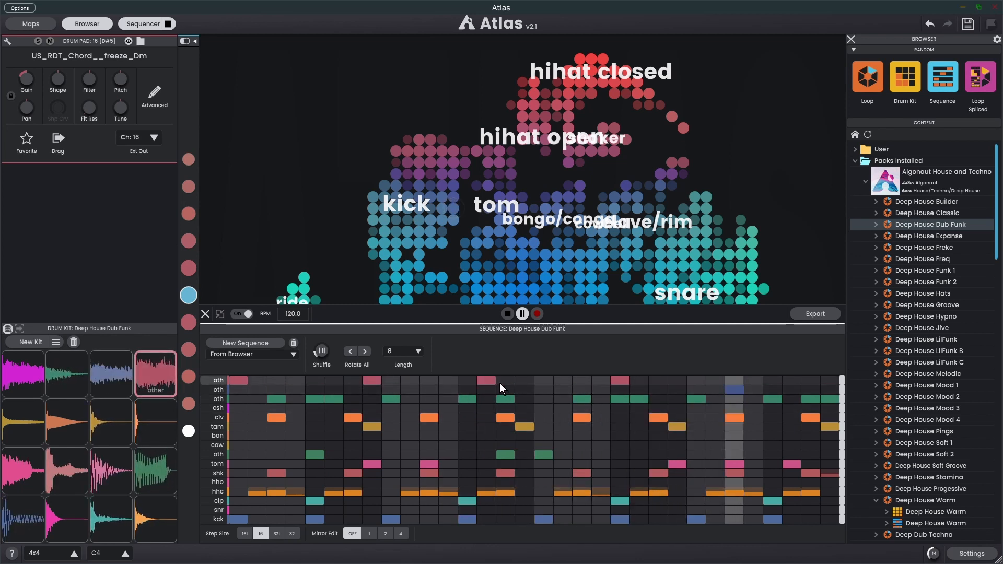
{"action": "left_click", "coordinate": [734, 381]}
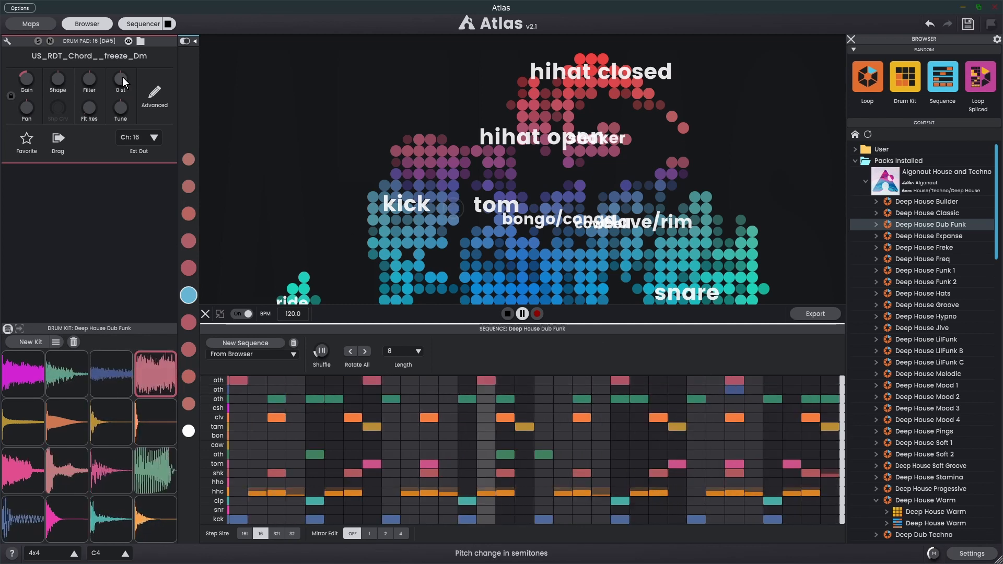
- Lower the pitch of pad 16's chord and adjust its shape, and stop sequence playback
{"action": "left_click_drag", "start_coordinate": [123, 77], "coordinate": [131, 119]}
{"action": "left_click_drag", "start_coordinate": [56, 93], "coordinate": [63, 112]}
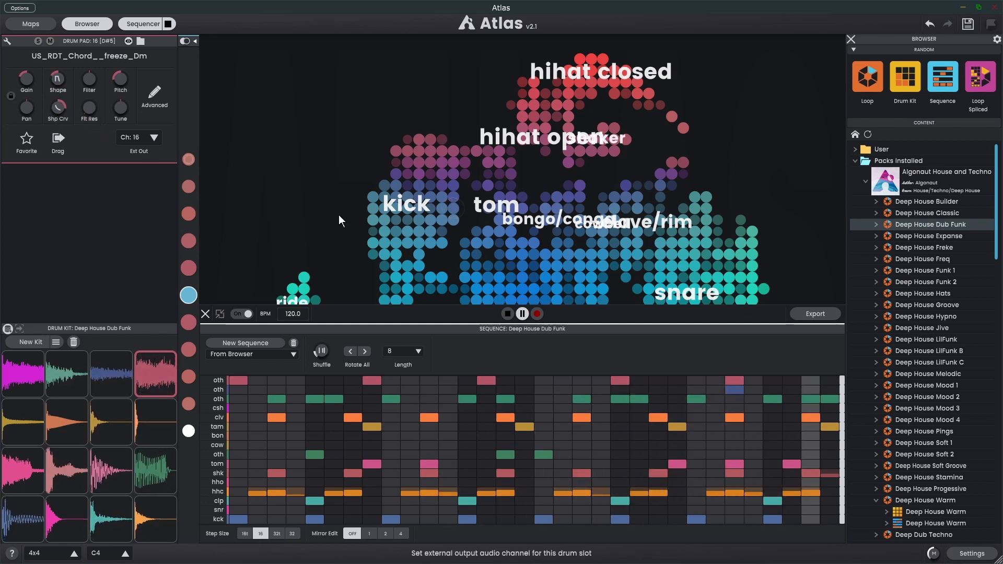
{"action": "left_click", "coordinate": [507, 314]}
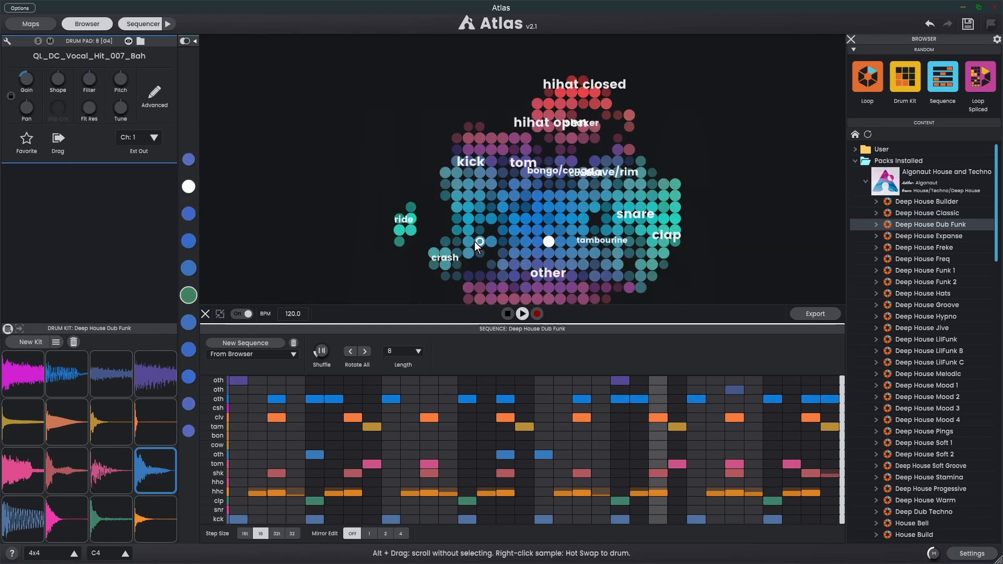
- Select the vw_snr_motor sample on the map, in the sparse area around the tambourine label
{"action": "scroll", "coordinate": [582, 222], "scroll_direction": "up", "scroll_amount": 8}
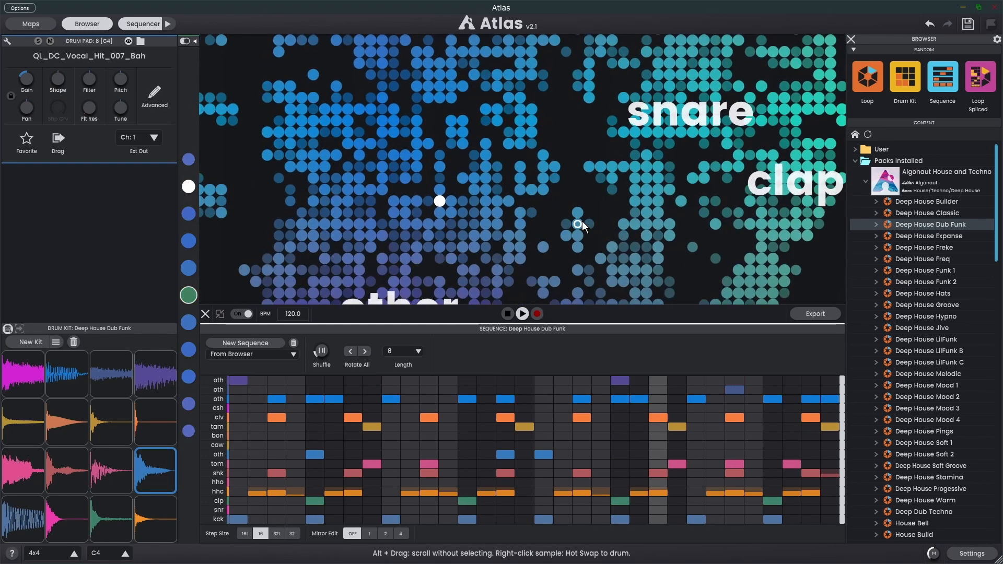
{"action": "scroll", "coordinate": [676, 175], "scroll_direction": "down", "scroll_amount": 5}
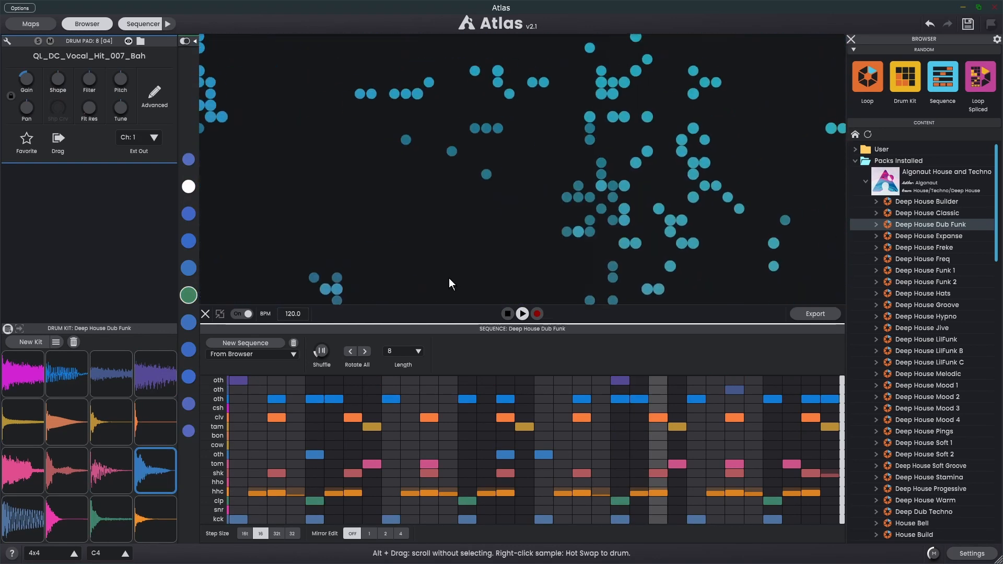
{"action": "left_click", "coordinate": [607, 185]}
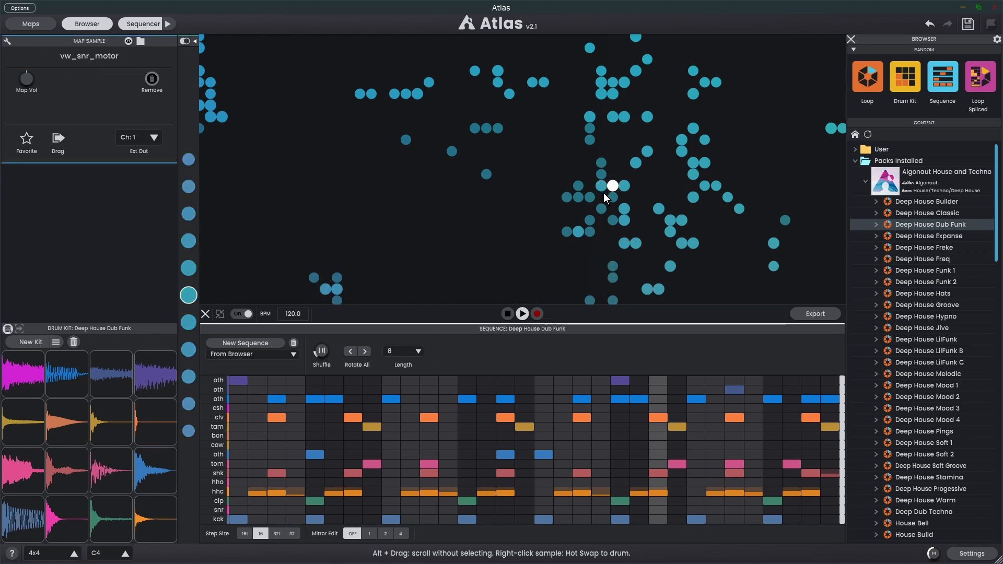
- Audition map samples similar to vw_snr_motor, including the gated tom, Algo Snare 108 and KSHMR_Hard_Snare_05
{"action": "left_click", "coordinate": [189, 269]}
{"action": "left_click", "coordinate": [189, 240]}
{"action": "left_click", "coordinate": [188, 214]}
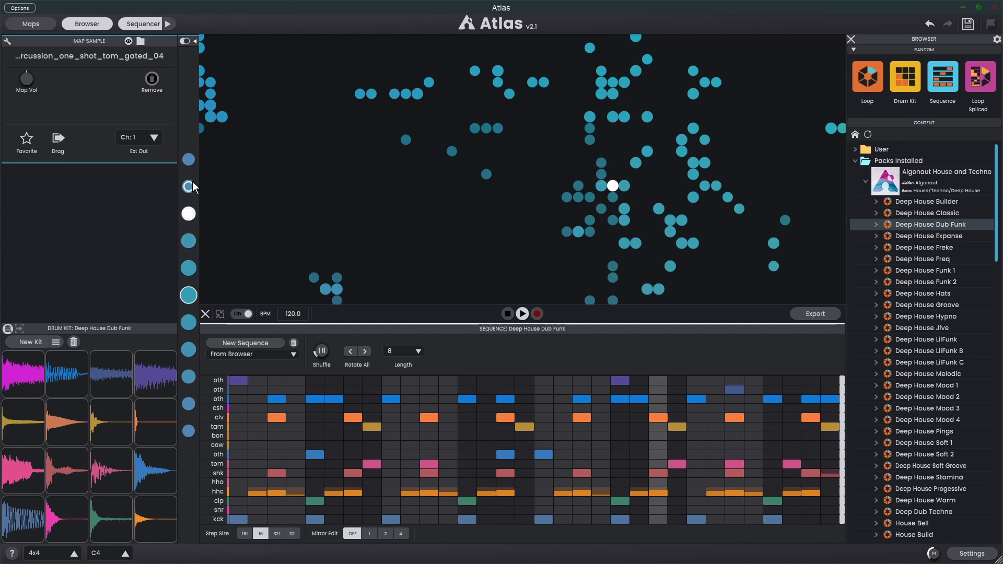
{"action": "left_click", "coordinate": [188, 187]}
{"action": "left_click", "coordinate": [188, 160]}
{"action": "left_click", "coordinate": [189, 322]}
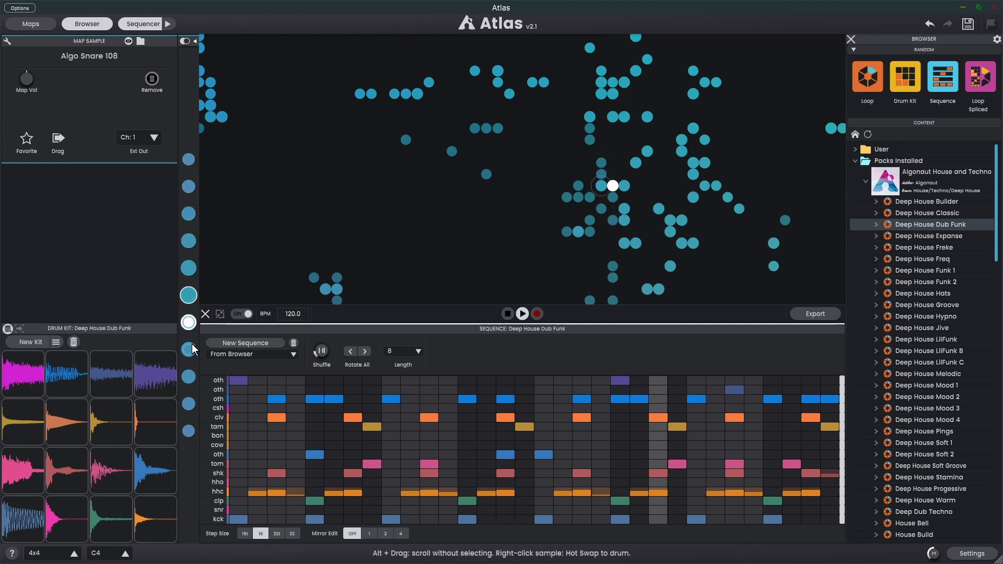
{"action": "left_click", "coordinate": [189, 349]}
{"action": "left_click", "coordinate": [188, 380]}
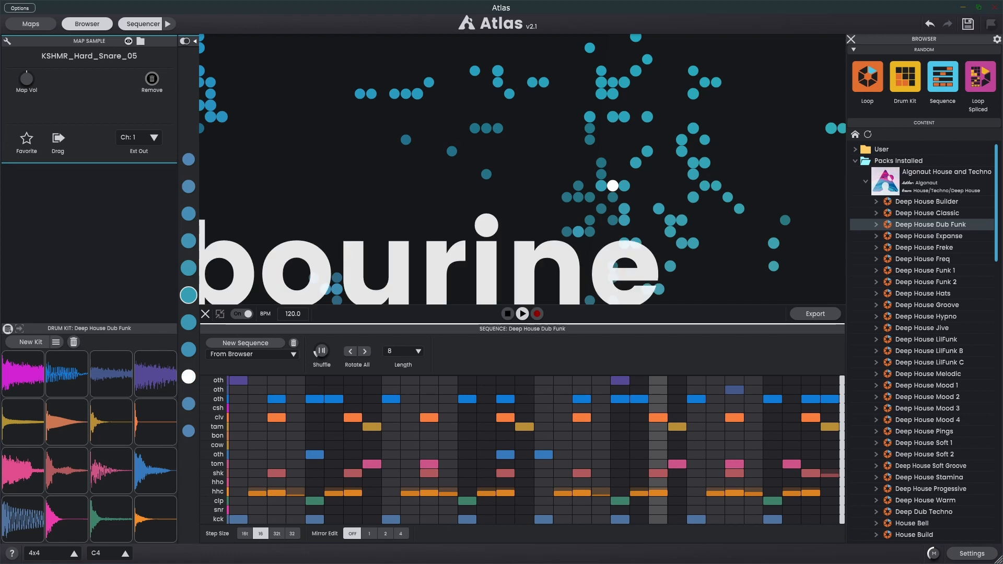
- Load all 16 WAV files from the Kit 1 folder in File Explorer onto the drum pads in sequence and return to Atlas
{"action": "left_click_drag", "start_coordinate": [1002, 137], "coordinate": [681, 103]}
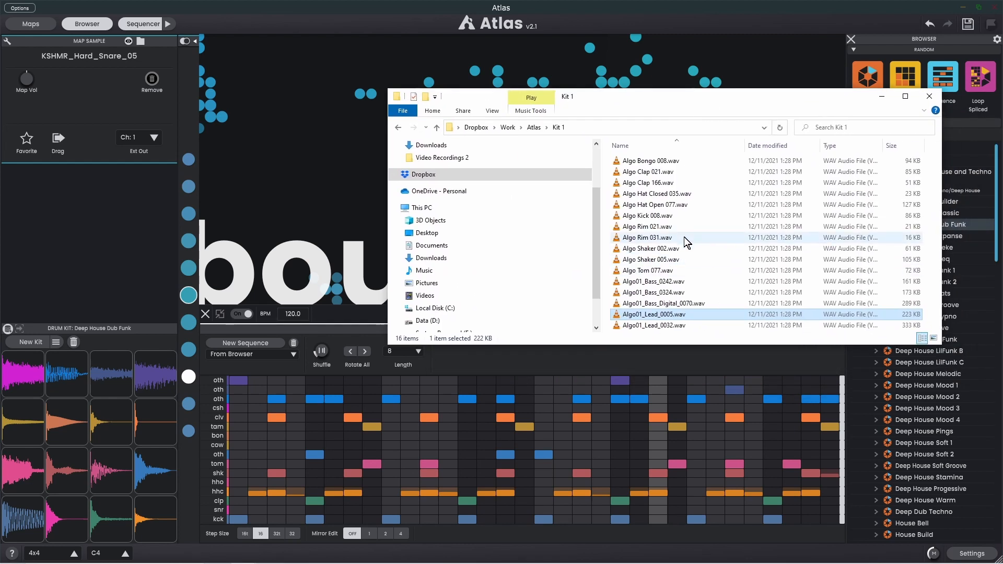
{"action": "left_click", "coordinate": [656, 163]}
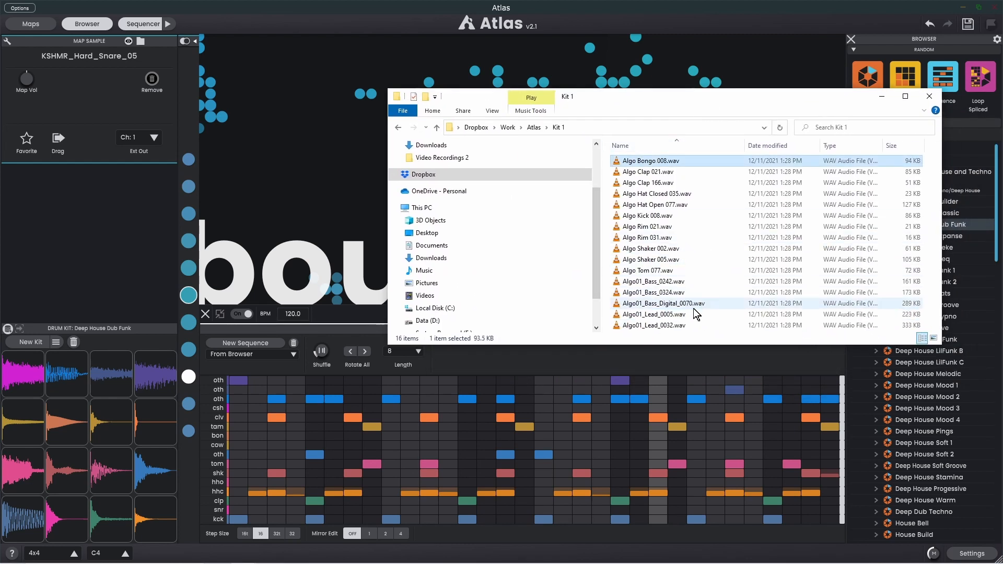
{"action": "left_click", "coordinate": [680, 326], "text": "shift"}
{"action": "left_click_drag", "start_coordinate": [675, 262], "coordinate": [19, 529]}
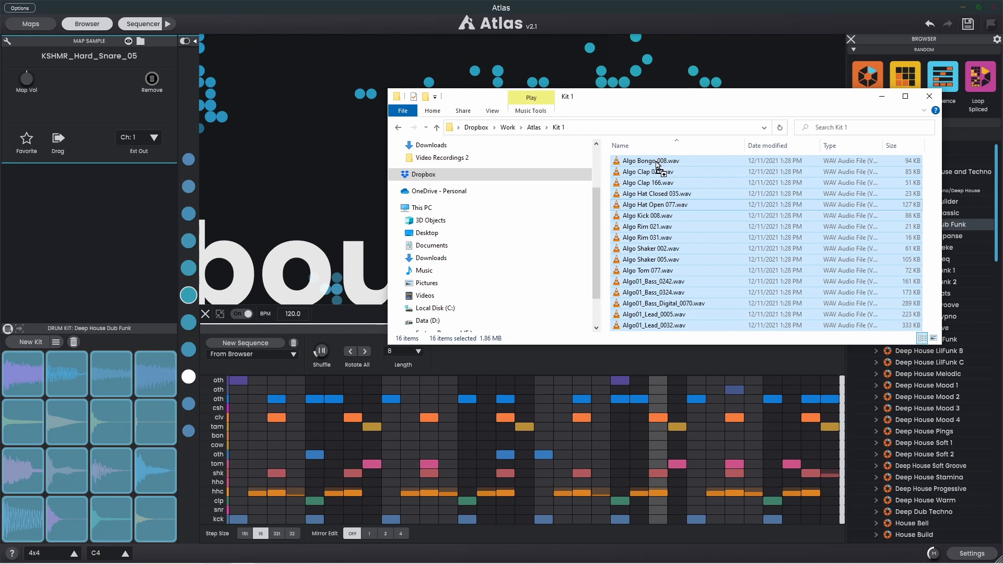
{"action": "left_click_drag", "start_coordinate": [19, 530], "coordinate": [18, 529]}
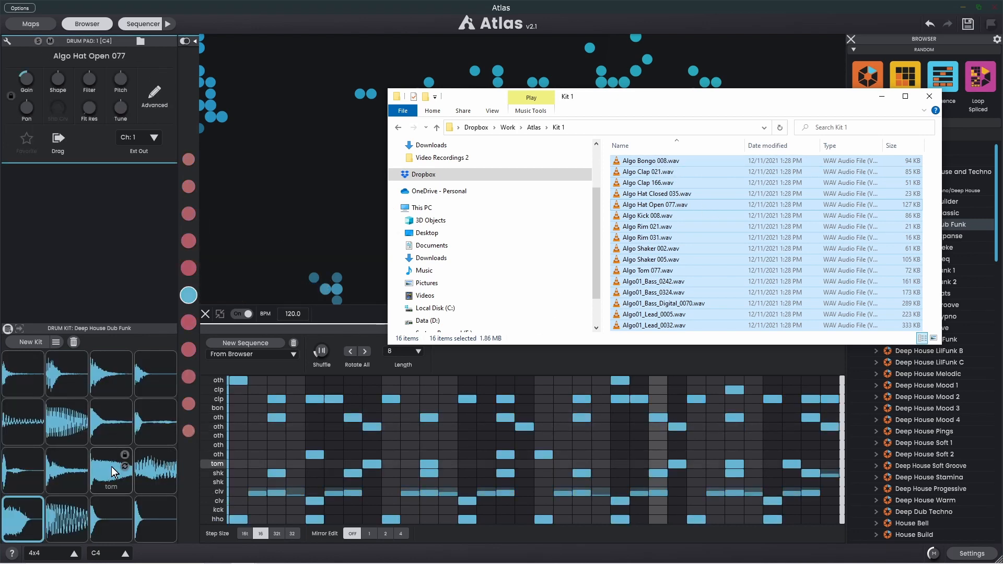
{"action": "left_click", "coordinate": [409, 5]}
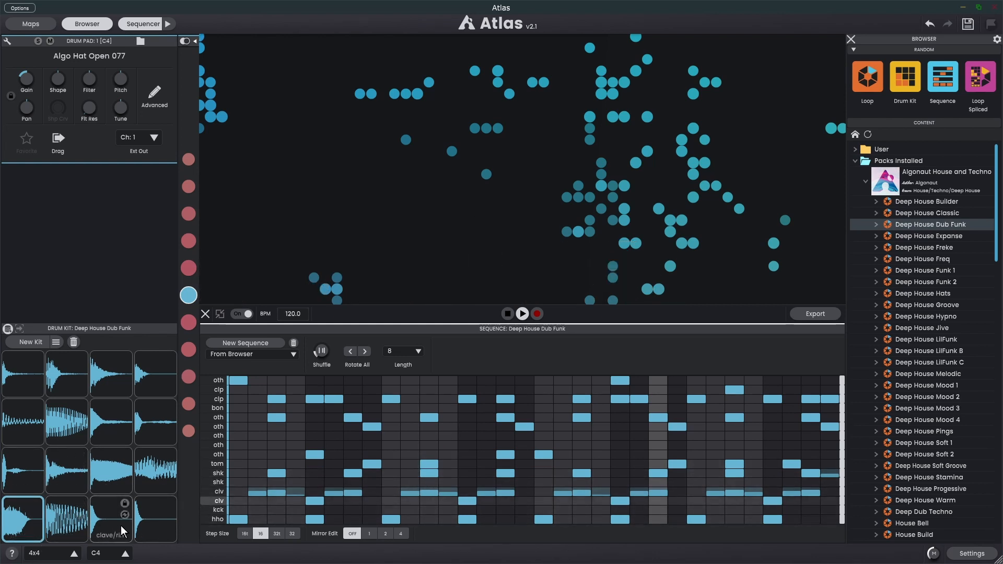
- Play the sequence with the dropped Kit 1 samples, stop it, and undo the multi-file drop
{"action": "left_click", "coordinate": [167, 22]}
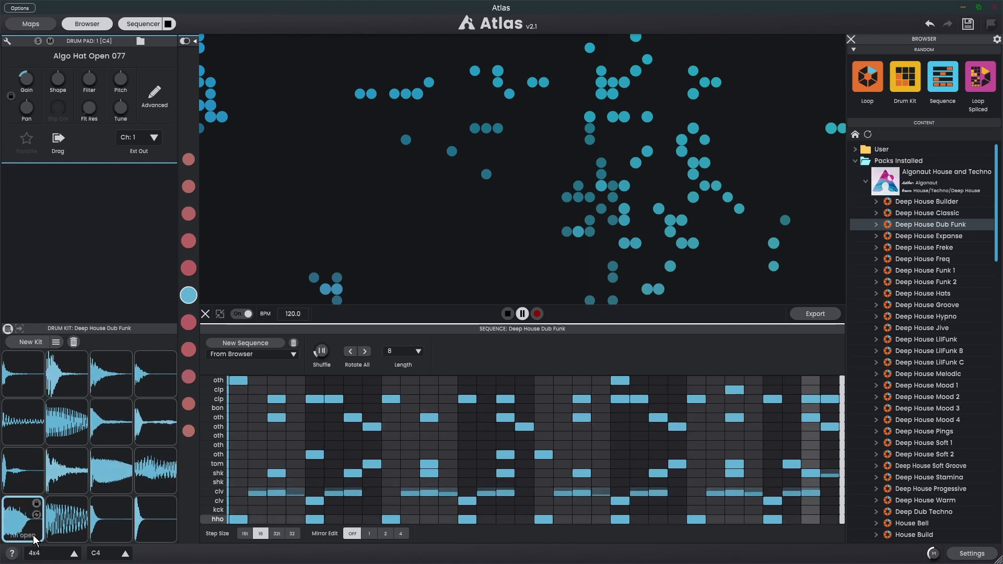
{"action": "left_click", "coordinate": [169, 24]}
{"action": "left_click", "coordinate": [931, 25]}
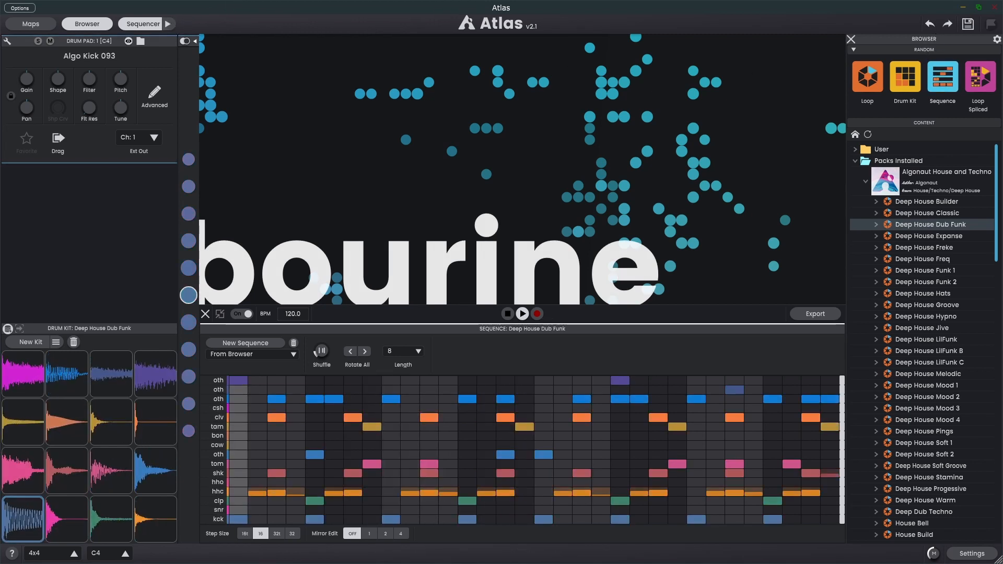
- Load the 16 Kit 1 WAV files from File Explorer onto drum pads of matching type and return to Atlas
{"action": "key", "text": "alt+Tab"}
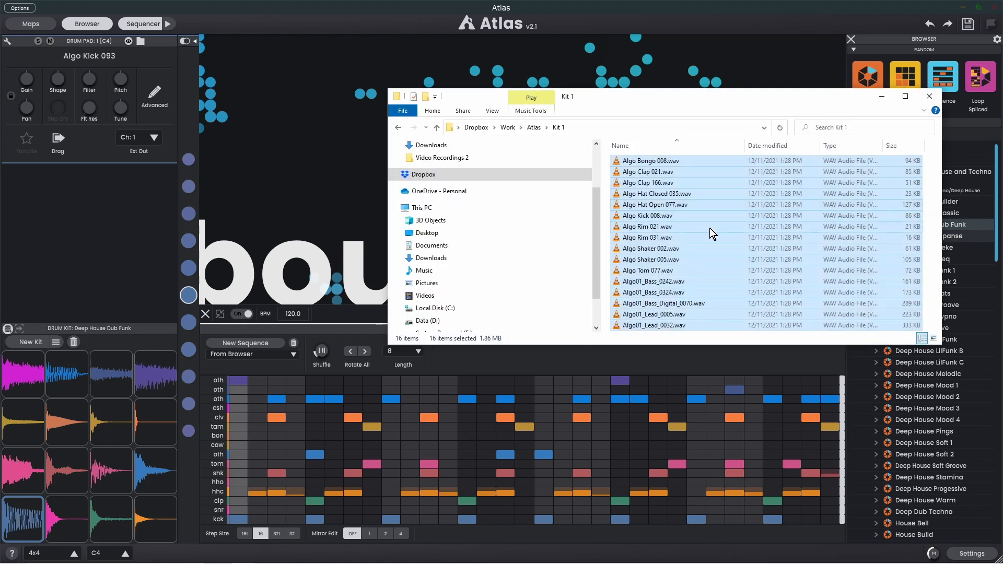
{"action": "left_click_drag", "start_coordinate": [658, 195], "coordinate": [11, 509]}
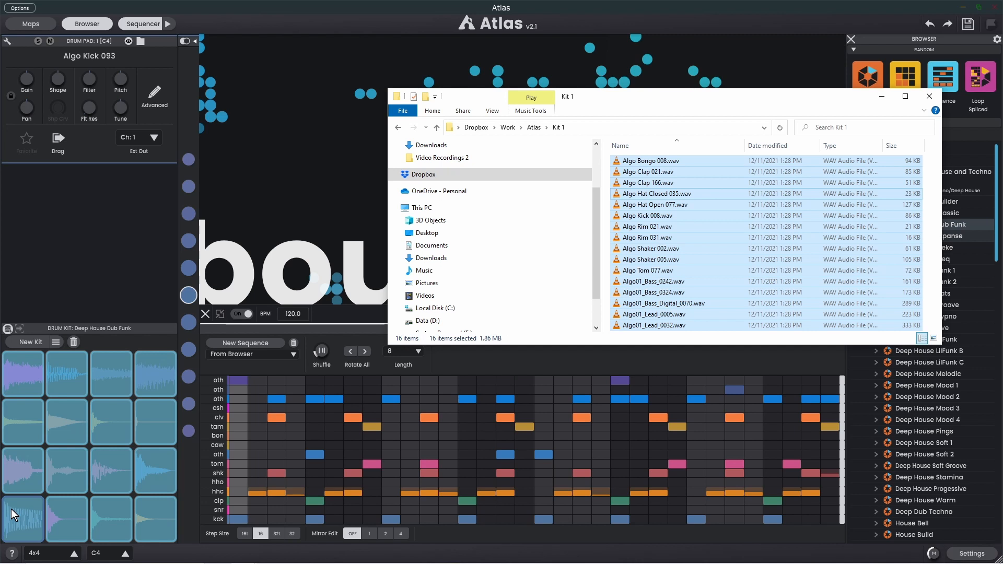
{"action": "left_click_drag", "start_coordinate": [11, 509], "coordinate": [11, 509]}
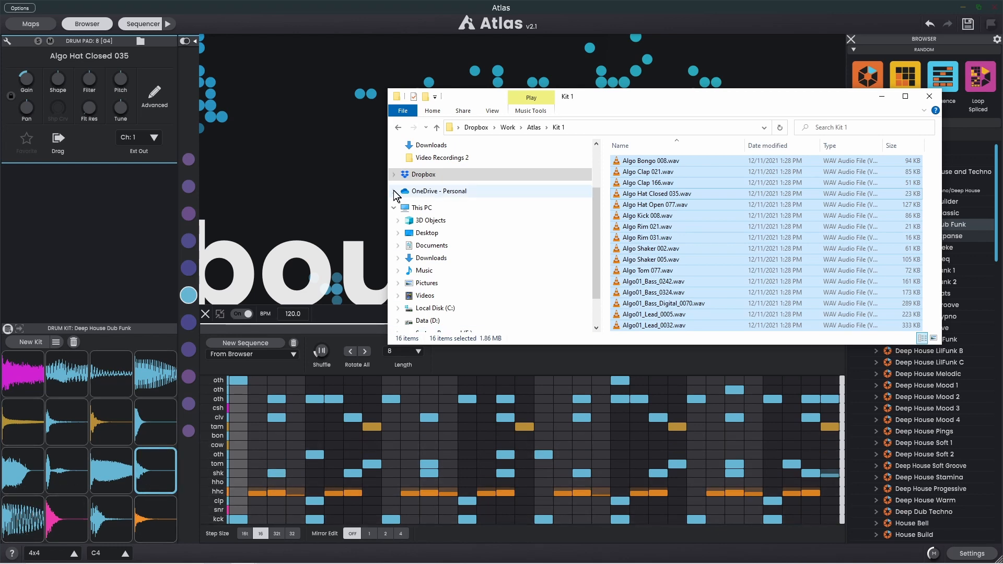
{"action": "left_click", "coordinate": [284, 13]}
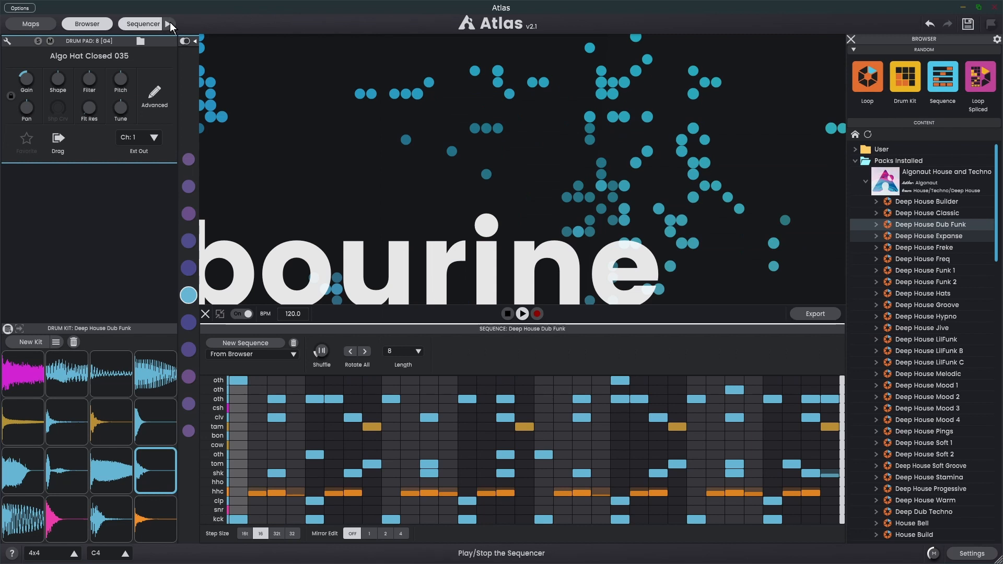
- Compare the previous kit with the dropped samples during playback by undoing and redoing the multi-file drop, and stop playback
{"action": "left_click", "coordinate": [171, 23]}
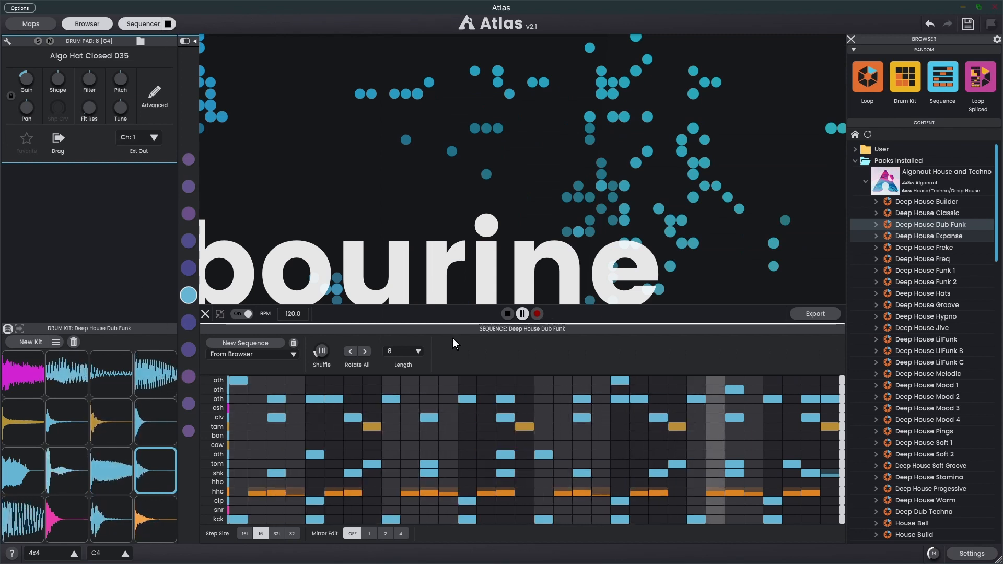
{"action": "left_click", "coordinate": [927, 23]}
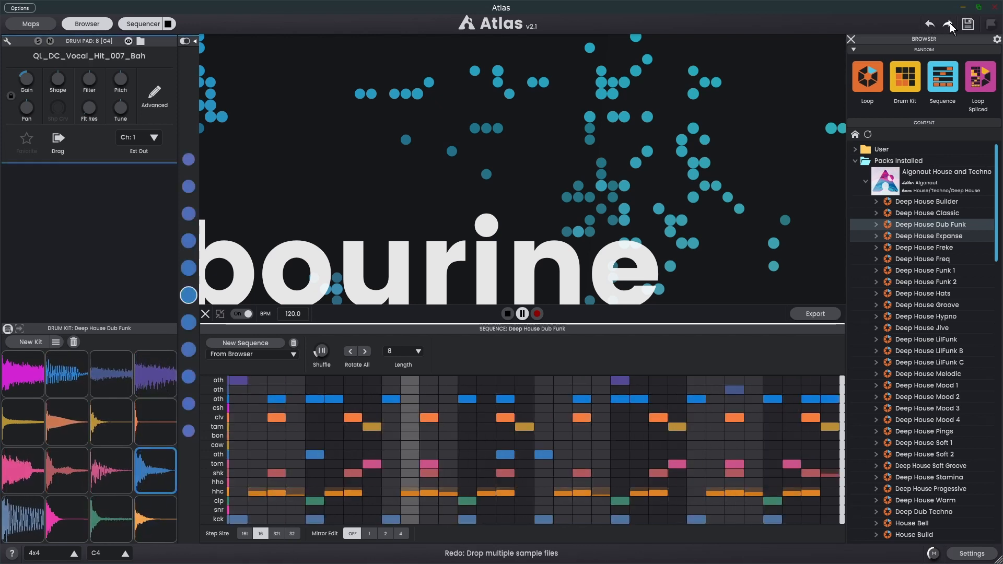
{"action": "left_click", "coordinate": [949, 23]}
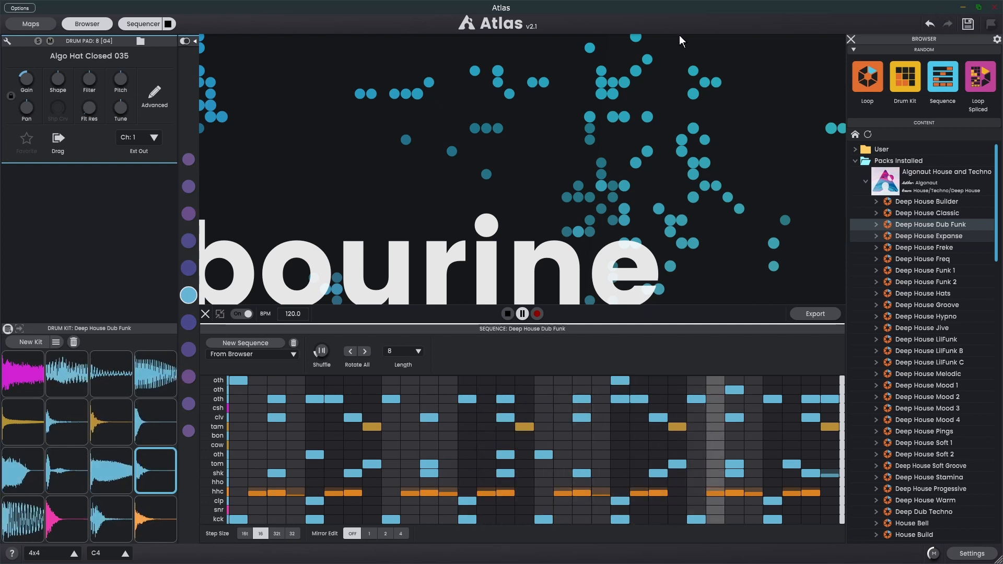
{"action": "left_click", "coordinate": [169, 23]}
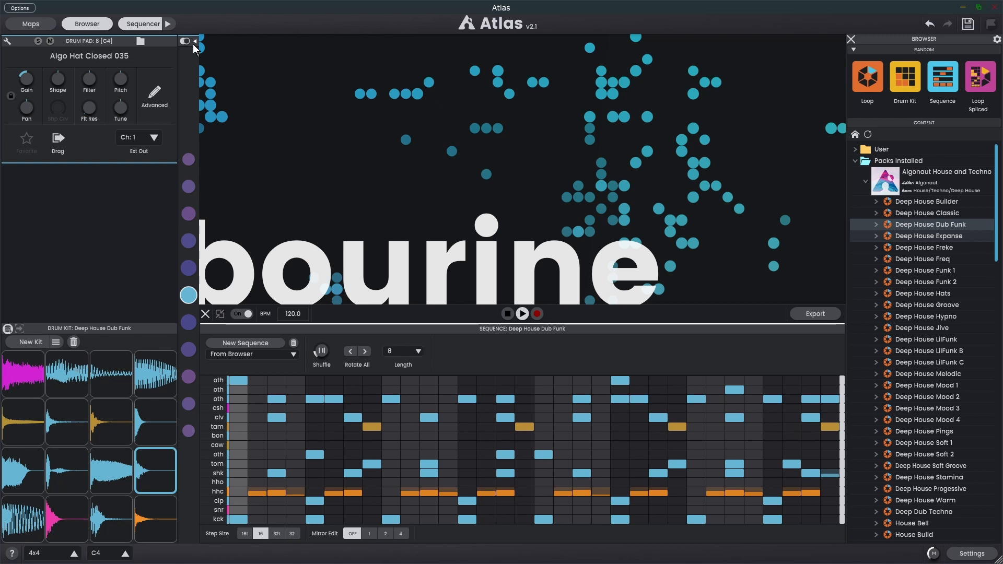
- Set the drum kit's pads to the map colours
{"action": "right_click", "coordinate": [93, 327]}
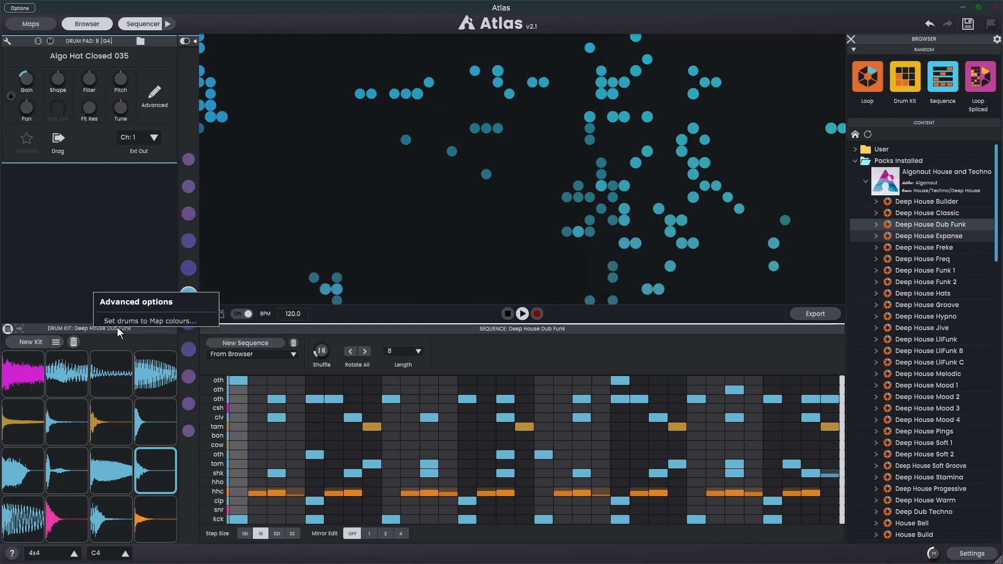
{"action": "left_click", "coordinate": [156, 321]}
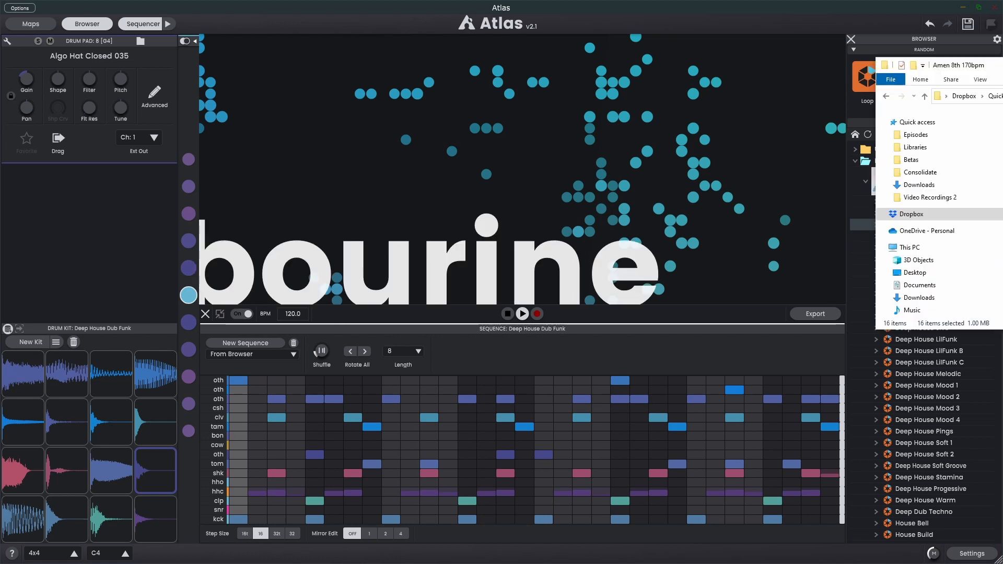
- Load the 16 selected Amen break slices from the Amen 8th 170bpm folder onto the drum pads and return to Atlas
{"action": "left_click_drag", "start_coordinate": [1002, 65], "coordinate": [657, 93]}
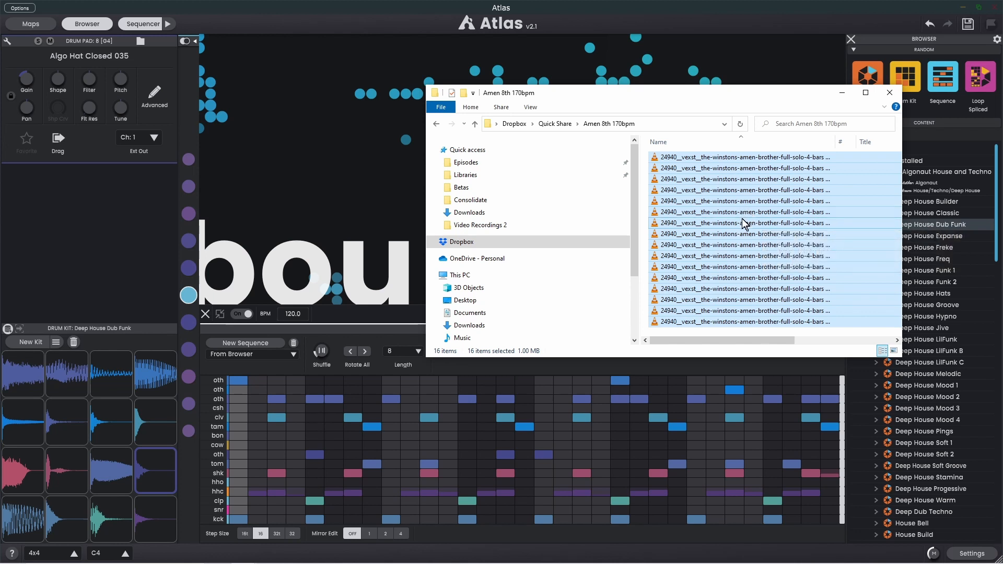
{"action": "left_click_drag", "start_coordinate": [762, 212], "coordinate": [20, 518]}
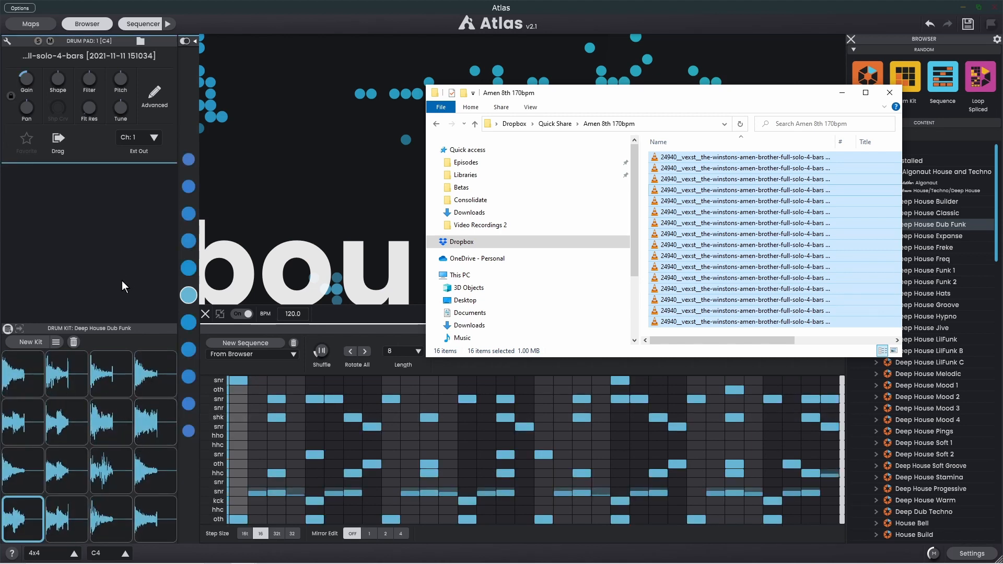
{"action": "left_click", "coordinate": [96, 258]}
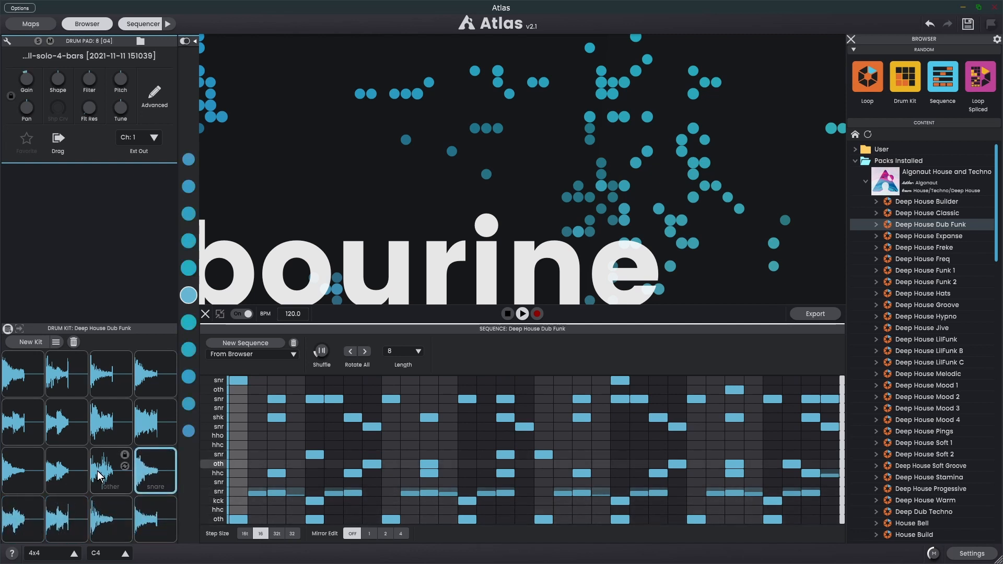
- Audition the Amen break slices on several pads in the two lower rows of the drum kit
{"action": "left_click", "coordinate": [65, 475]}
{"action": "left_click", "coordinate": [30, 478]}
{"action": "left_click", "coordinate": [68, 528]}
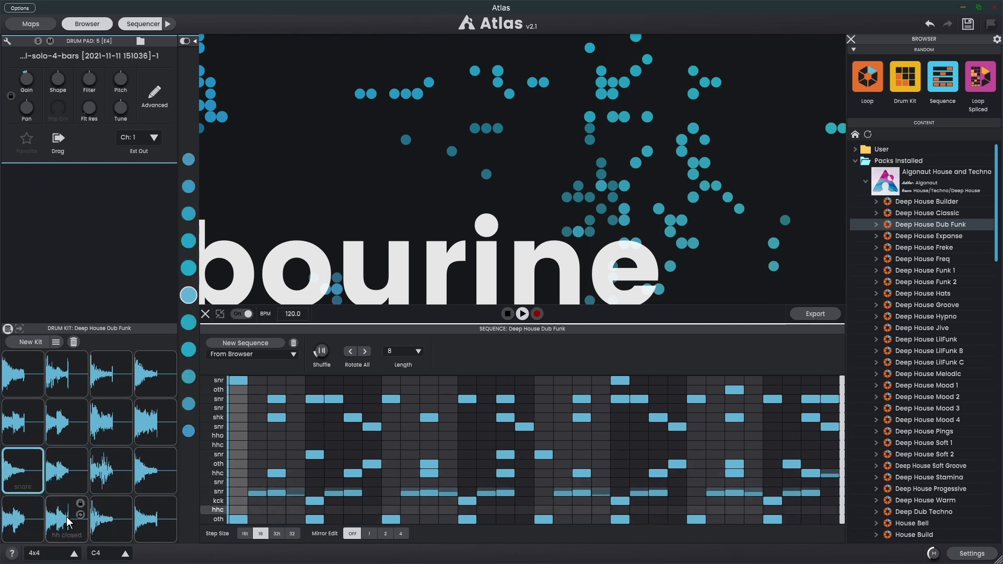
{"action": "left_click", "coordinate": [43, 536]}
{"action": "left_click", "coordinate": [103, 531]}
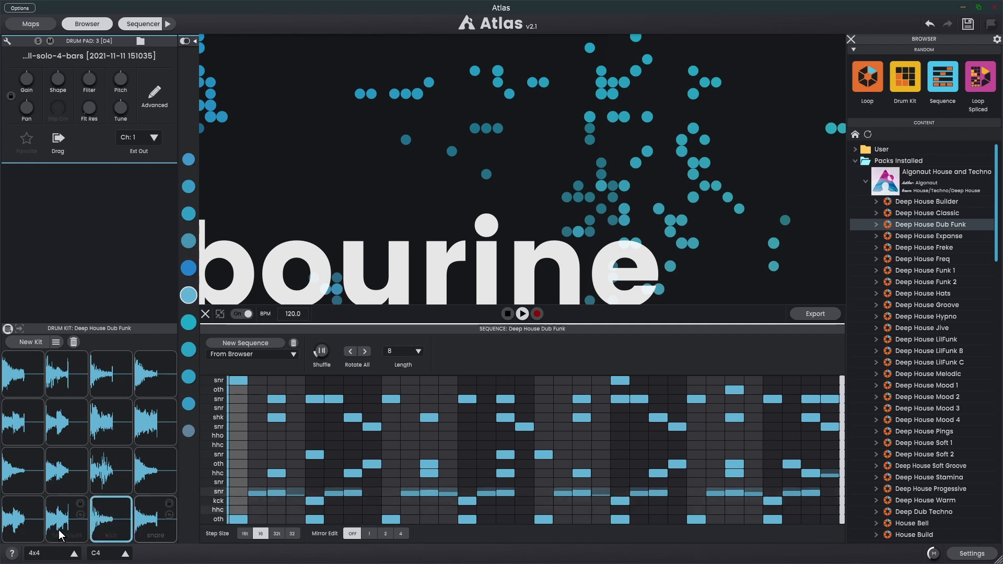
- Correct the category of the Amen slice on drum pad 1 to hh closed and save it
{"action": "left_click", "coordinate": [24, 531]}
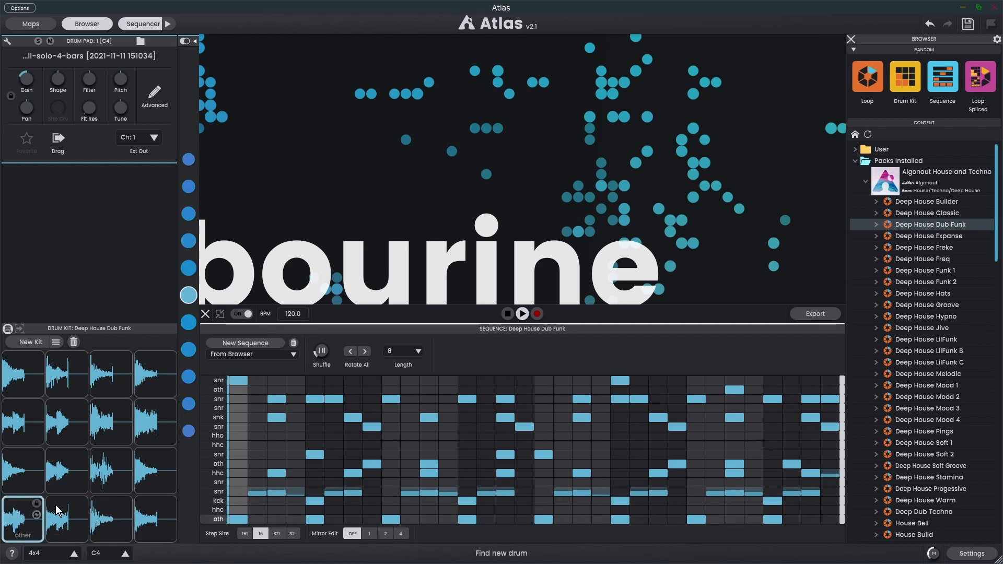
{"action": "left_click", "coordinate": [6, 42]}
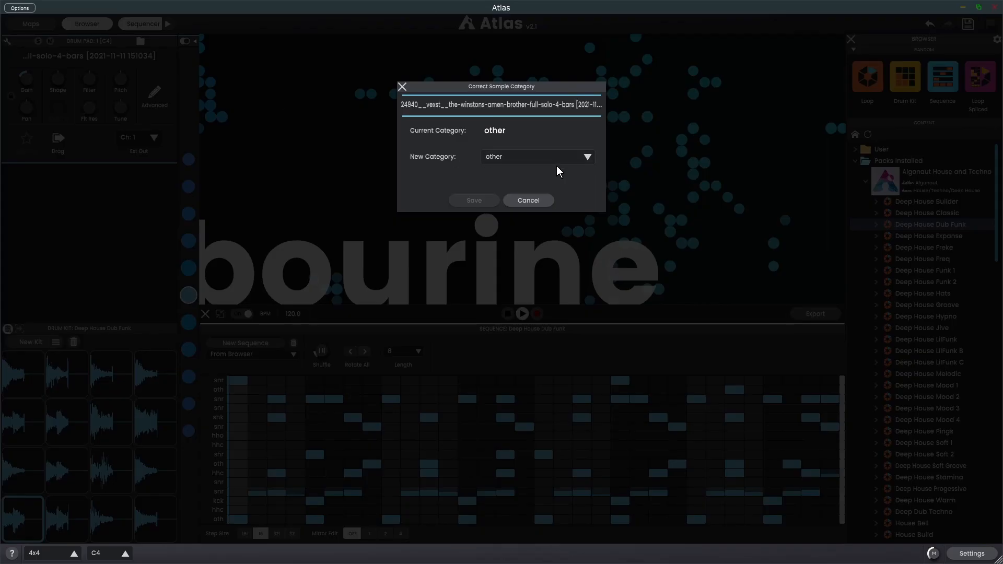
{"action": "left_click", "coordinate": [584, 158]}
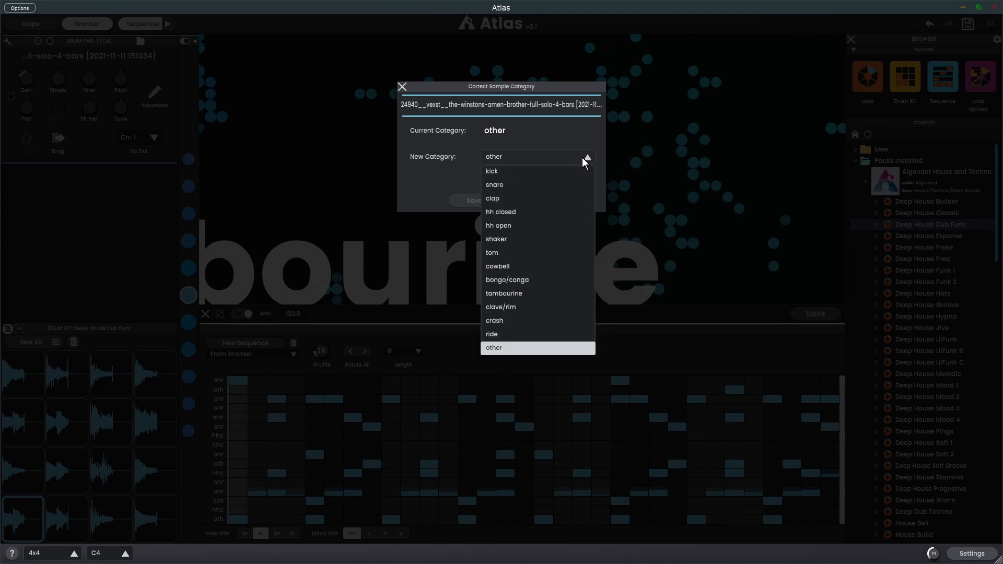
{"action": "left_click", "coordinate": [523, 211]}
{"action": "left_click", "coordinate": [475, 201]}
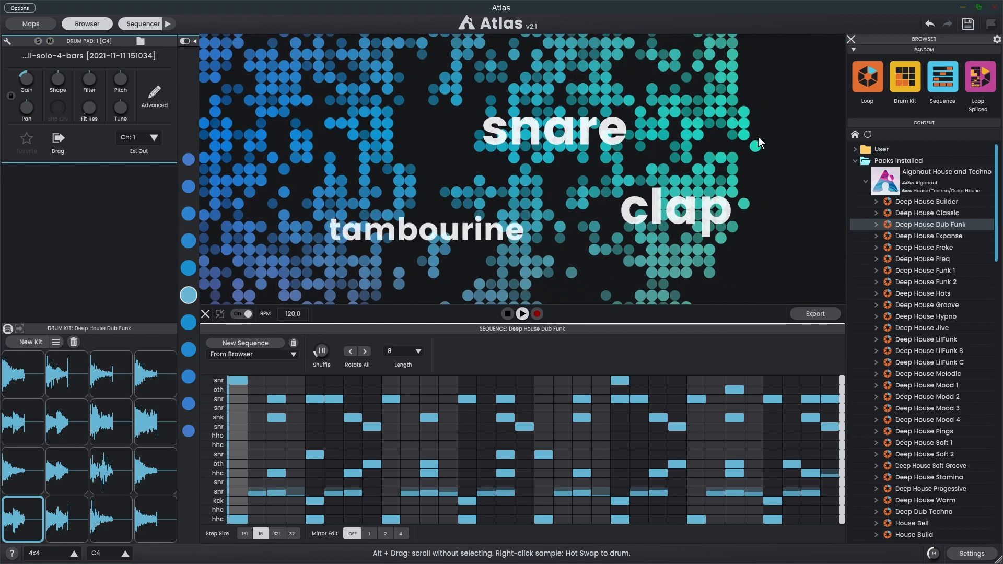
- Select the Algo Snare 091 sample in the map's snare area, then change its category to tom and save
{"action": "left_click_drag", "start_coordinate": [790, 86], "coordinate": [813, 196]}
{"action": "scroll", "coordinate": [579, 239], "scroll_direction": "up", "scroll_amount": 5}
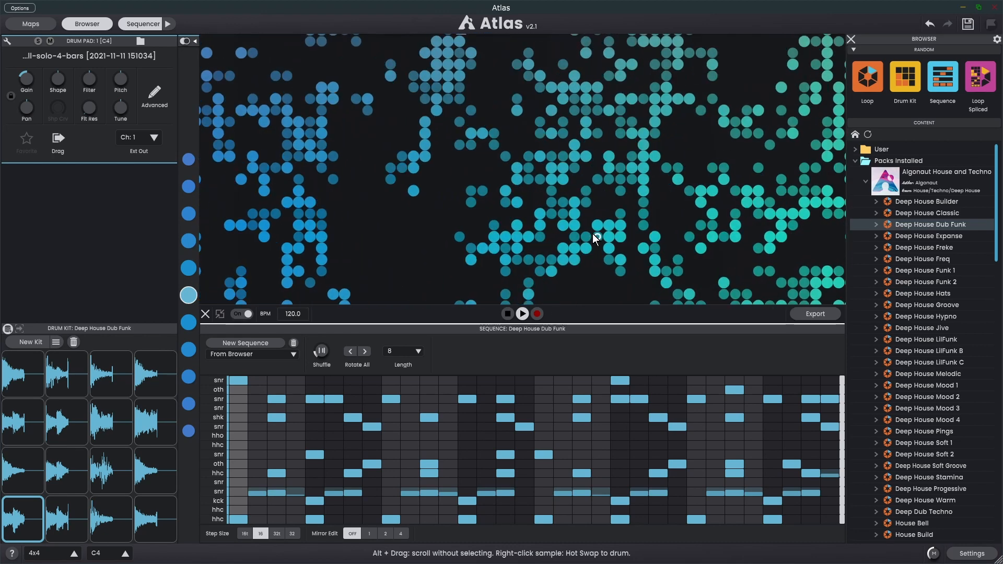
{"action": "scroll", "coordinate": [596, 235], "scroll_direction": "up", "scroll_amount": 3}
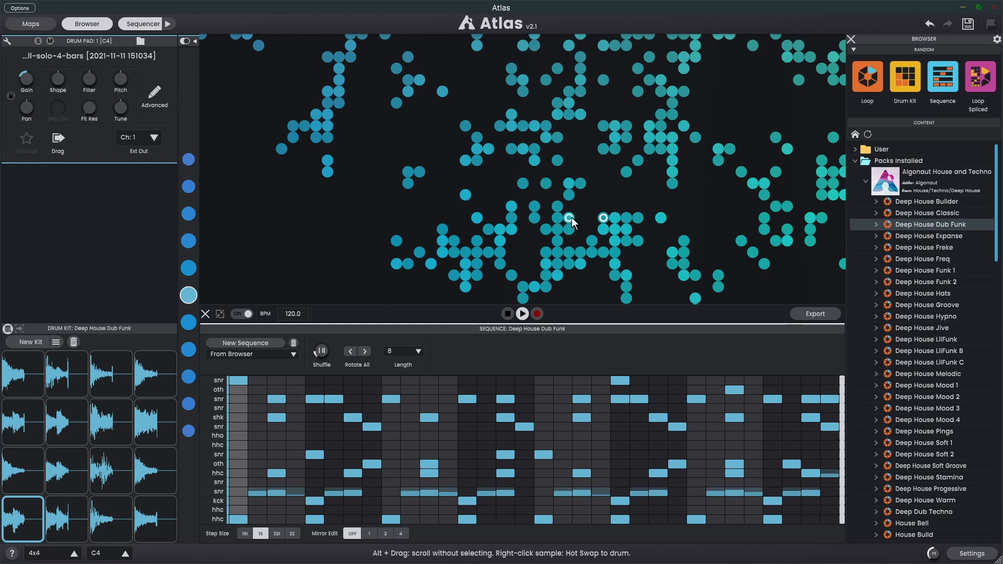
{"action": "left_click", "coordinate": [571, 217]}
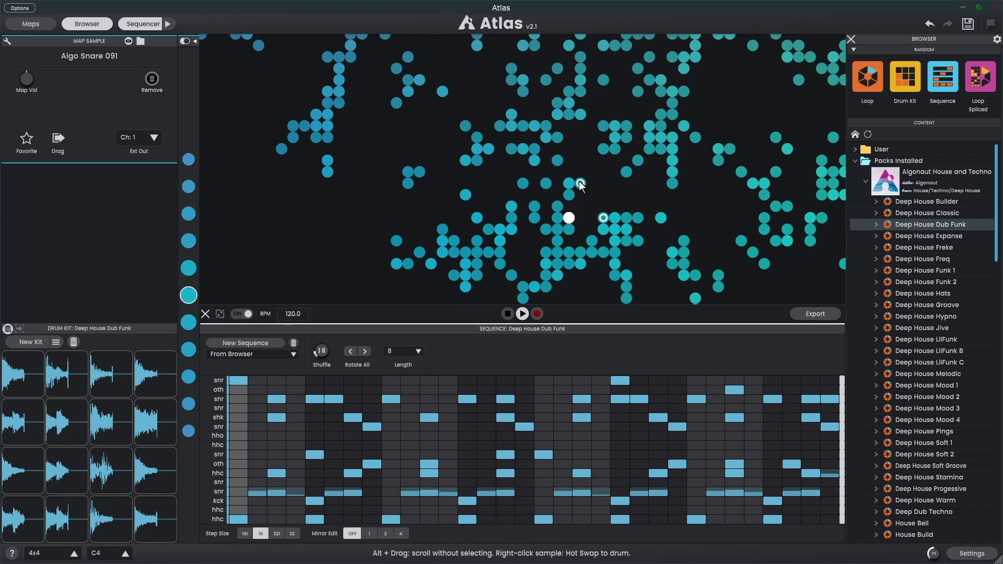
{"action": "left_click", "coordinate": [7, 42]}
{"action": "left_click", "coordinate": [520, 157]}
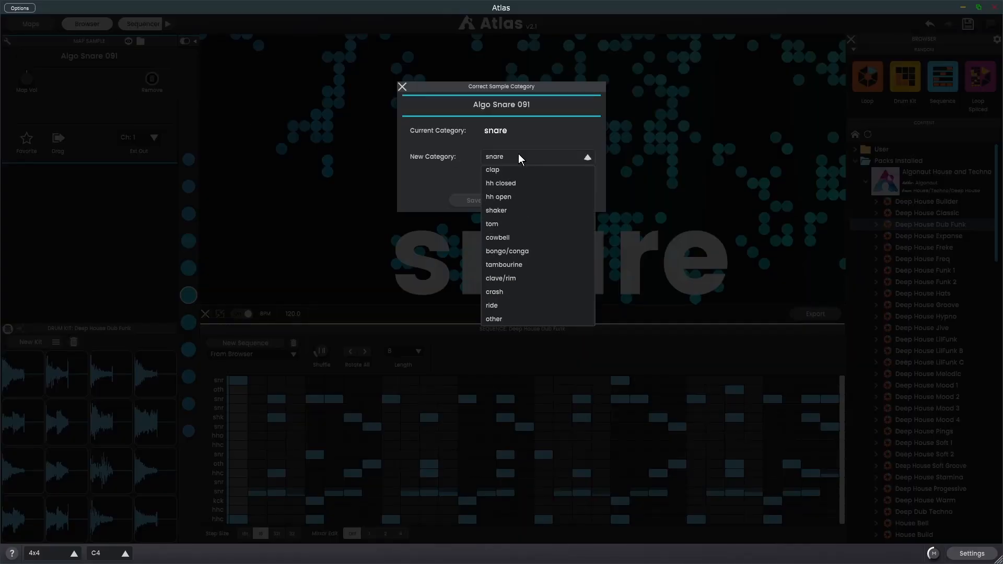
{"action": "left_click", "coordinate": [507, 252]}
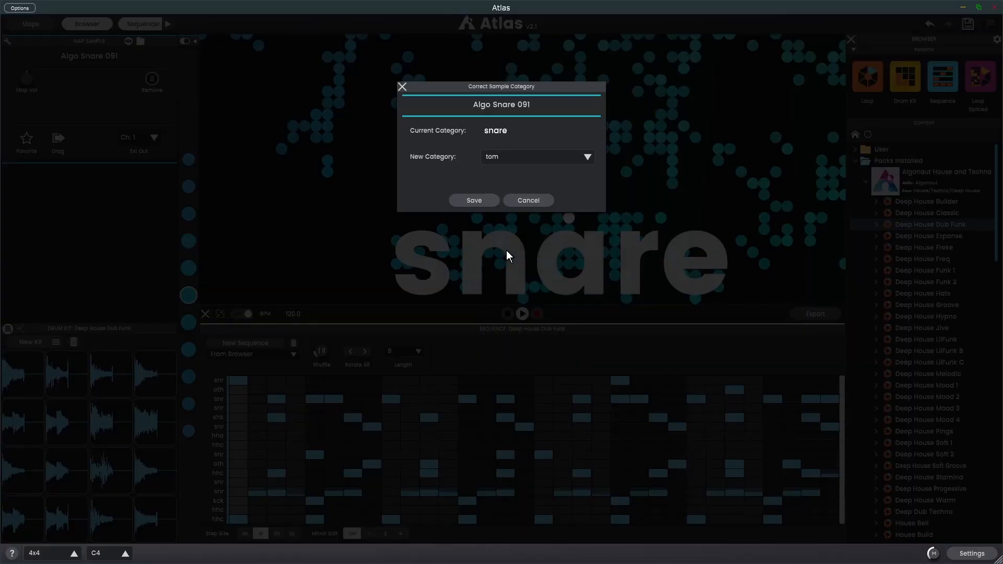
{"action": "left_click", "coordinate": [474, 201]}
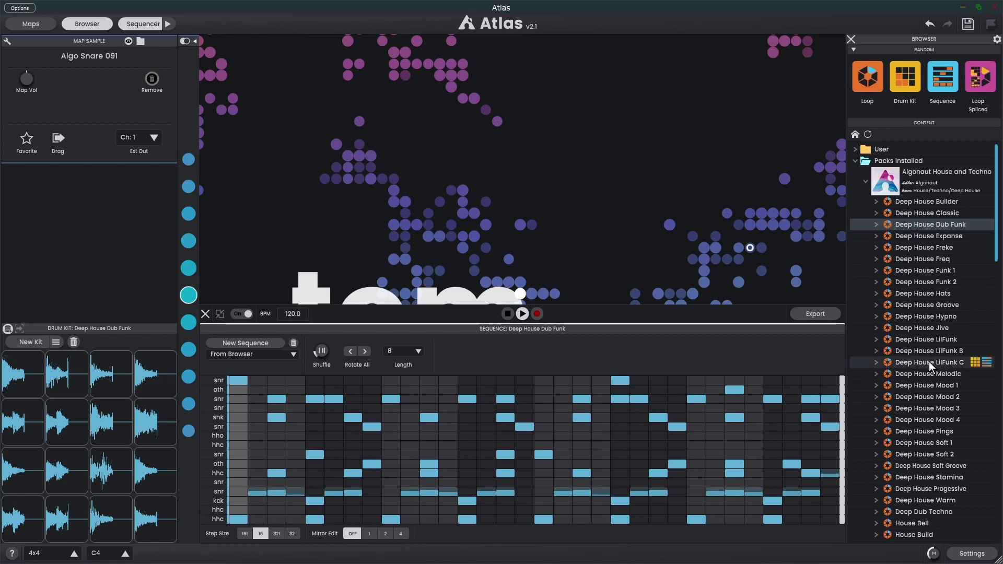
- Load the Deep House LilFunk B loop from the installed packs, play its sequence briefly and stop it
{"action": "left_click", "coordinate": [942, 352]}
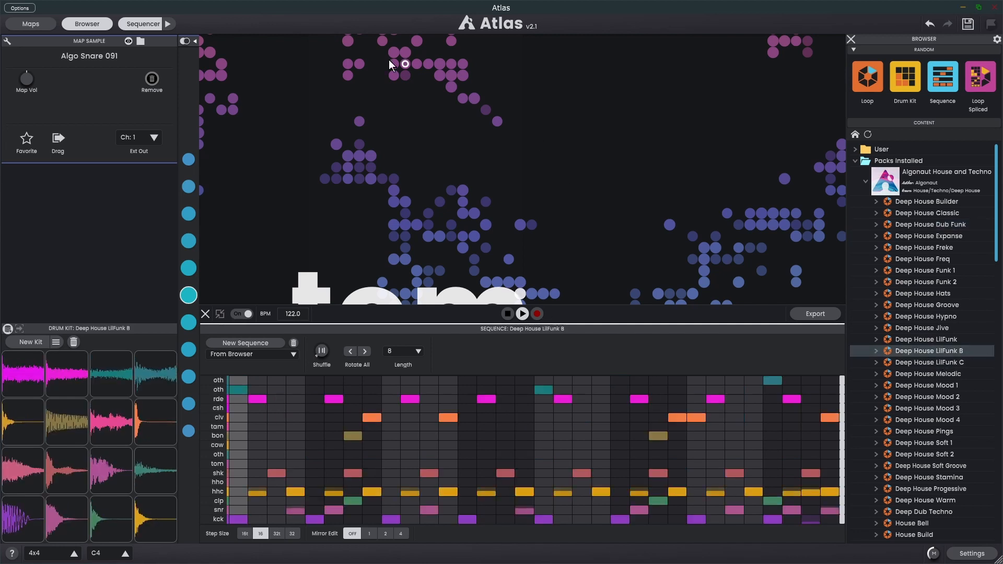
{"action": "left_click", "coordinate": [167, 23]}
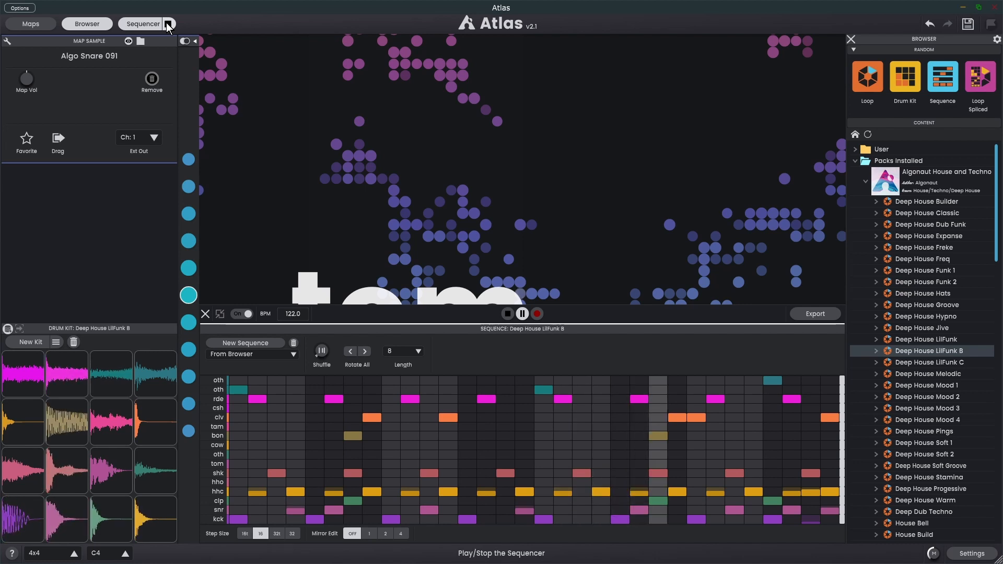
{"action": "left_click", "coordinate": [168, 24]}
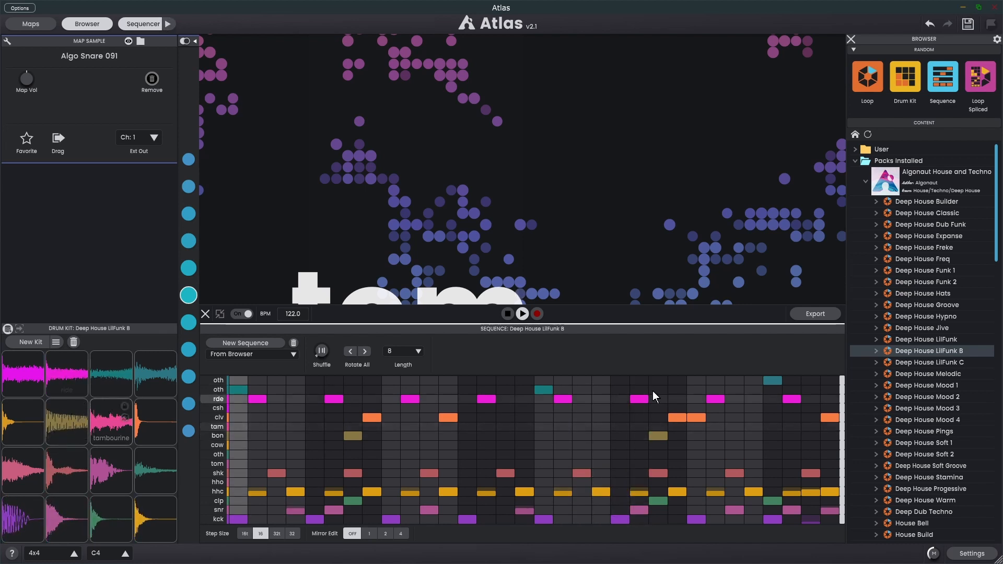
- Reveal the Algo Ride 004 pad's source file in File Explorer and extract the sample for use in external applications
{"action": "left_click", "coordinate": [84, 377]}
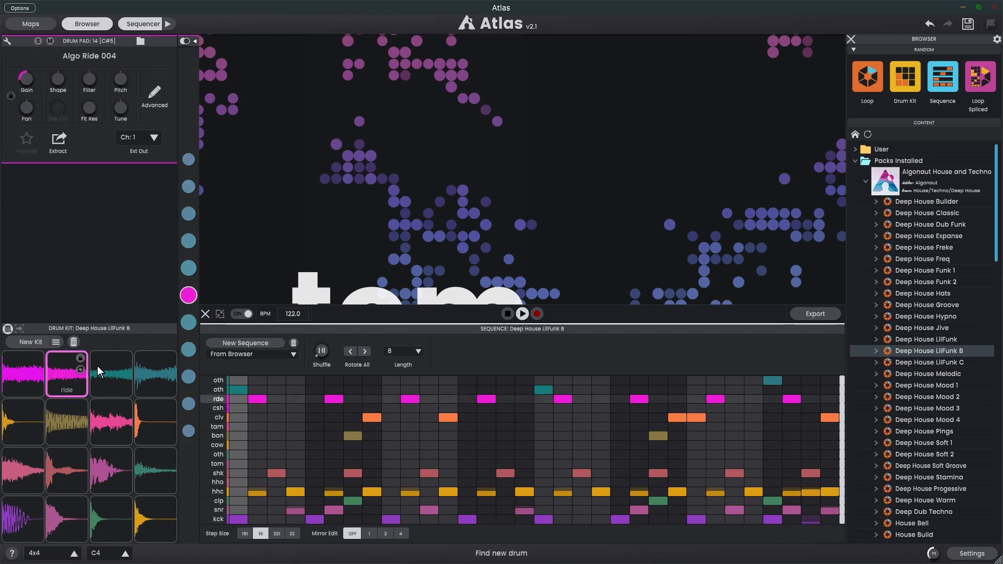
{"action": "left_click", "coordinate": [140, 41]}
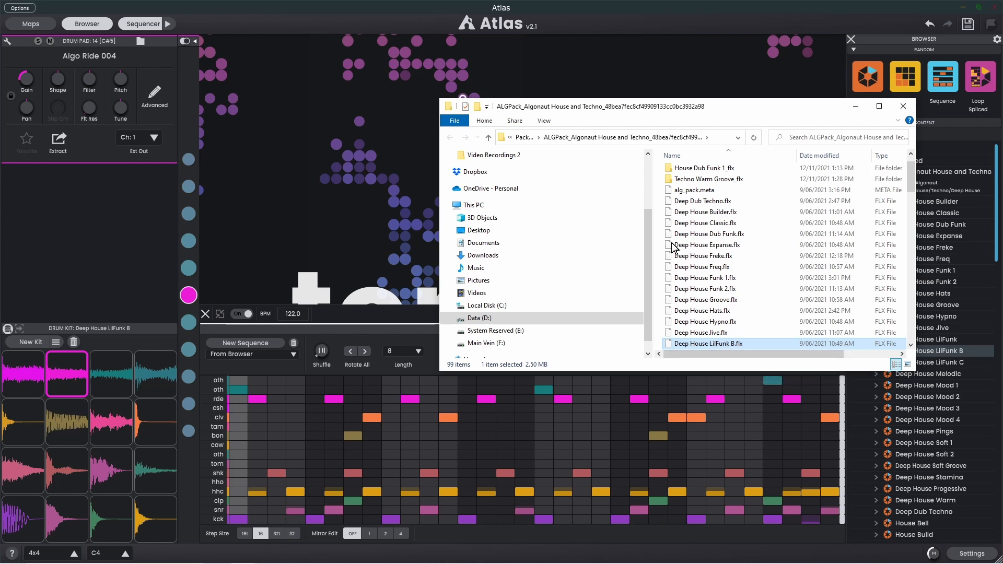
{"action": "left_click", "coordinate": [390, 126]}
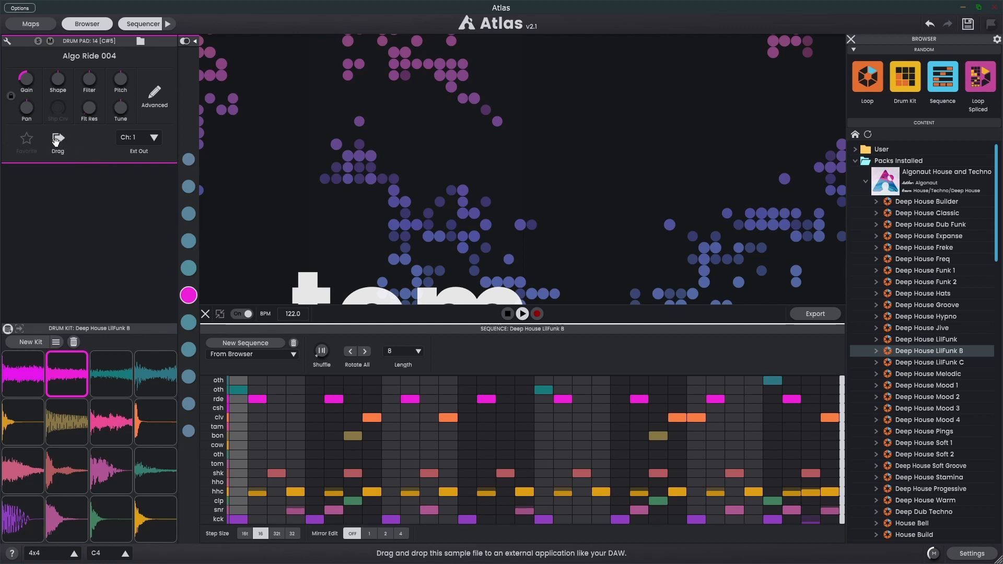
{"action": "mouse_move", "coordinate": [57, 141]}
{"action": "left_mouse_down"}
{"action": "mouse_move", "coordinate": [126, 247]}
{"action": "mouse_move", "coordinate": [83, 149]}
{"action": "mouse_move", "coordinate": [60, 151]}
{"action": "left_mouse_up"}
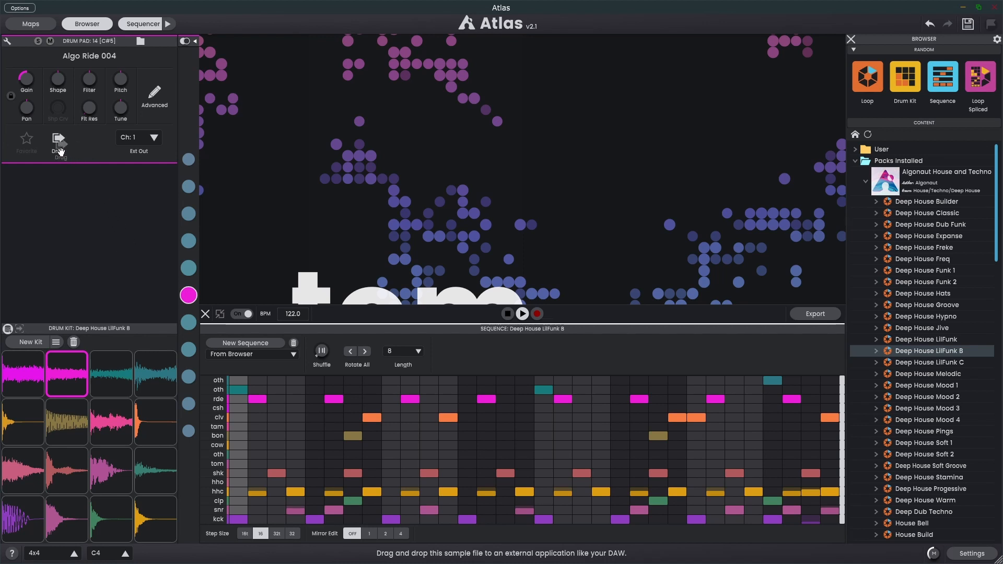
{"action": "left_click", "coordinate": [141, 41]}
- Set the audio device type to ASIO in the Audio/MIDI settings, check the list of available devices and close the settings
{"action": "left_click", "coordinate": [29, 8]}
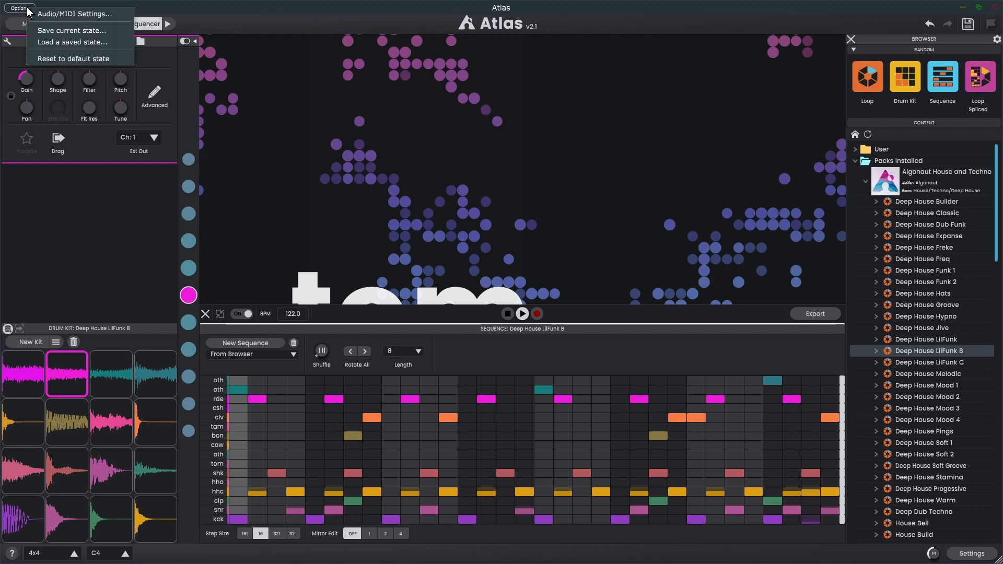
{"action": "left_click", "coordinate": [73, 15]}
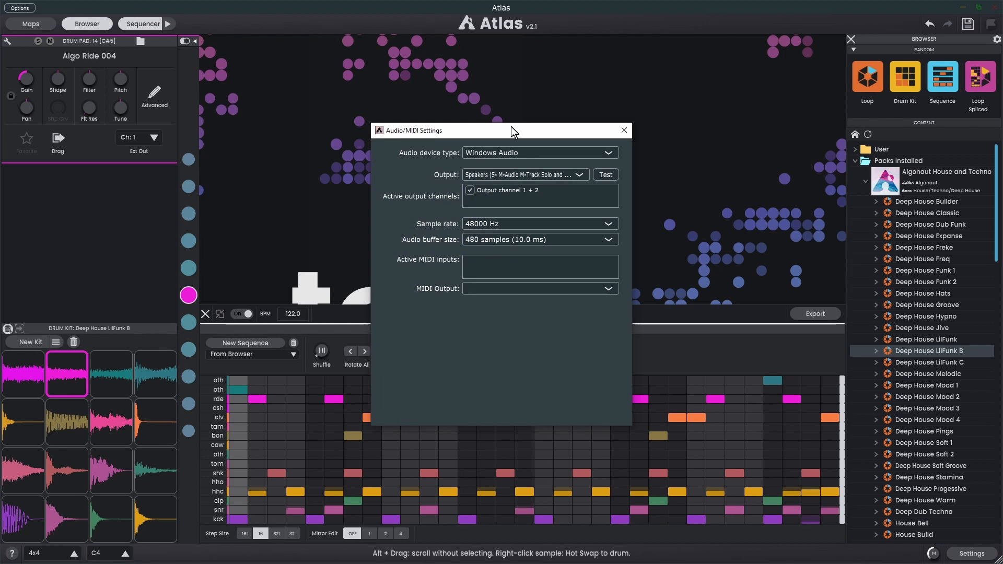
{"action": "left_click", "coordinate": [516, 151]}
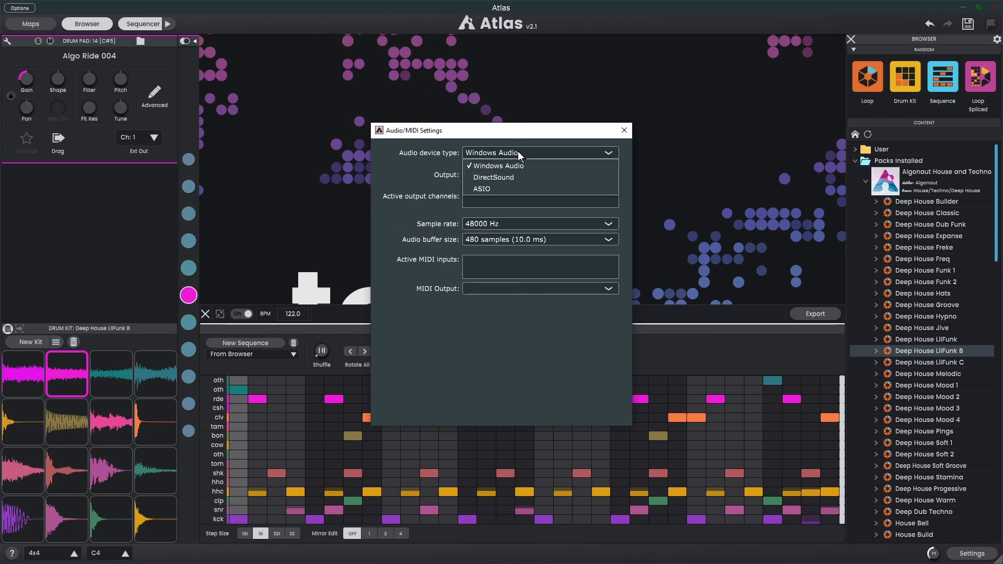
{"action": "left_click", "coordinate": [491, 188]}
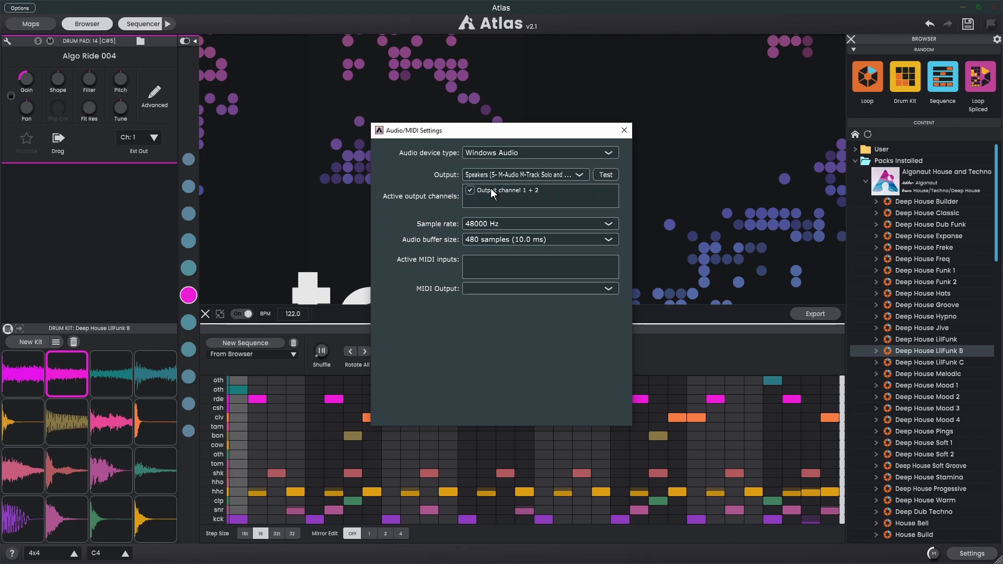
{"action": "left_click", "coordinate": [578, 174]}
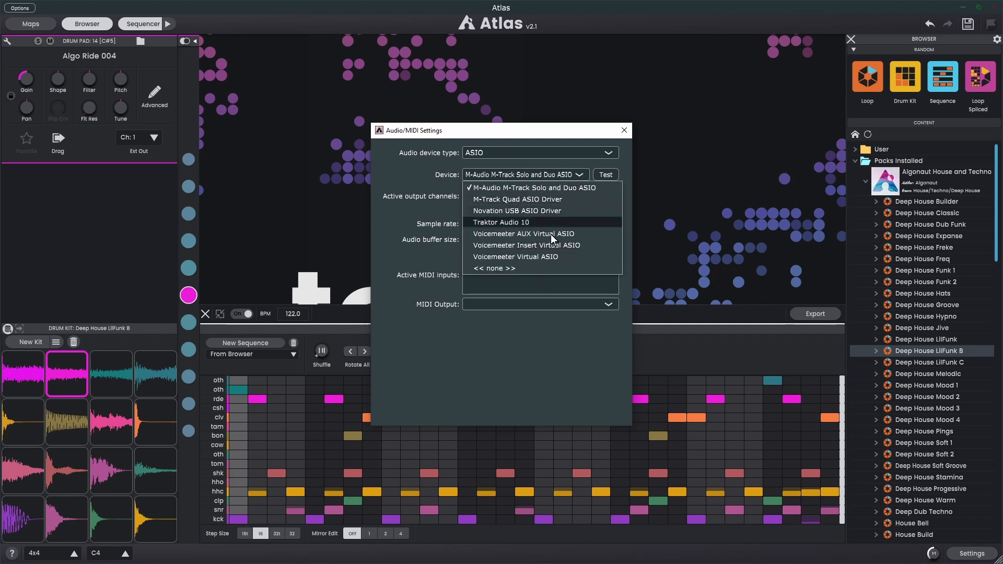
{"action": "left_click", "coordinate": [569, 137]}
{"action": "left_click", "coordinate": [624, 130]}
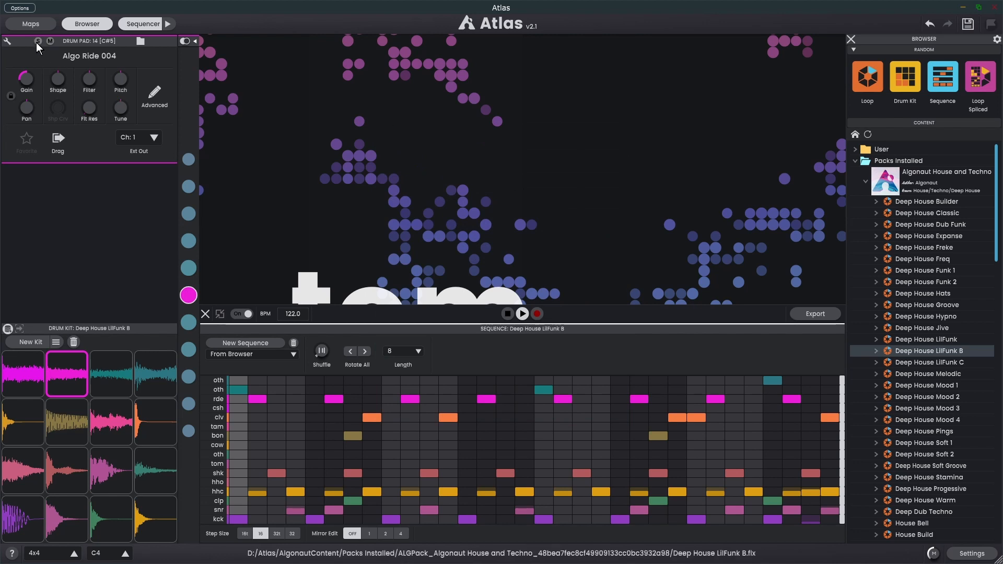
- Try using file and folder names as category hints for the F:\Splice Sounds map, turn the option off and return to the browser
{"action": "left_click", "coordinate": [30, 25]}
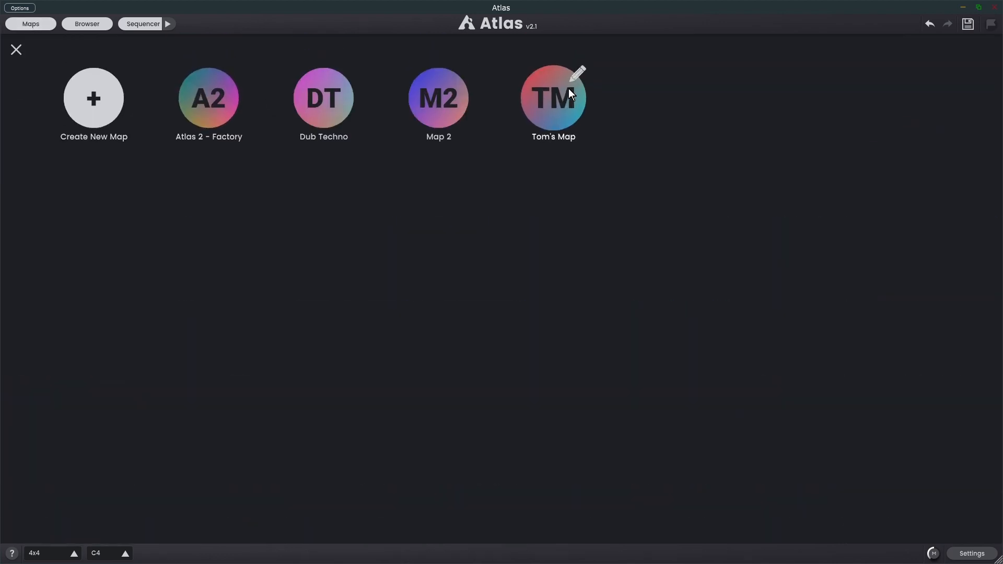
{"action": "left_click", "coordinate": [576, 74]}
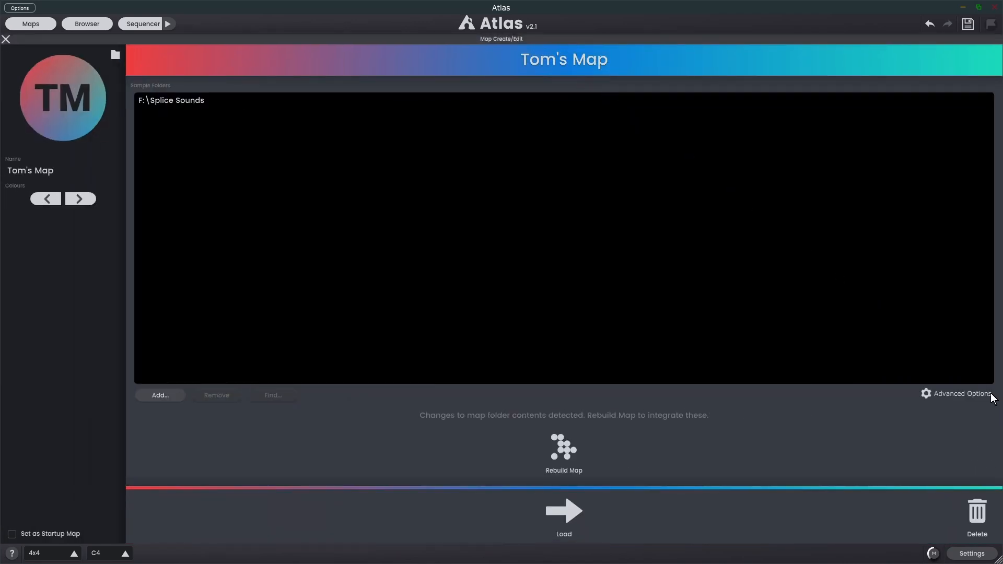
{"action": "left_click", "coordinate": [957, 395]}
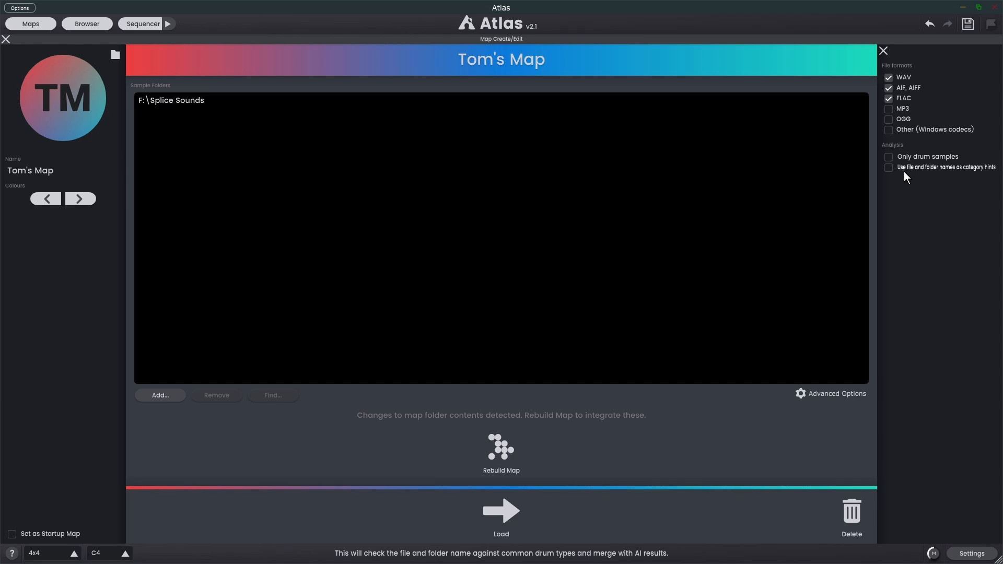
{"action": "left_click", "coordinate": [891, 169]}
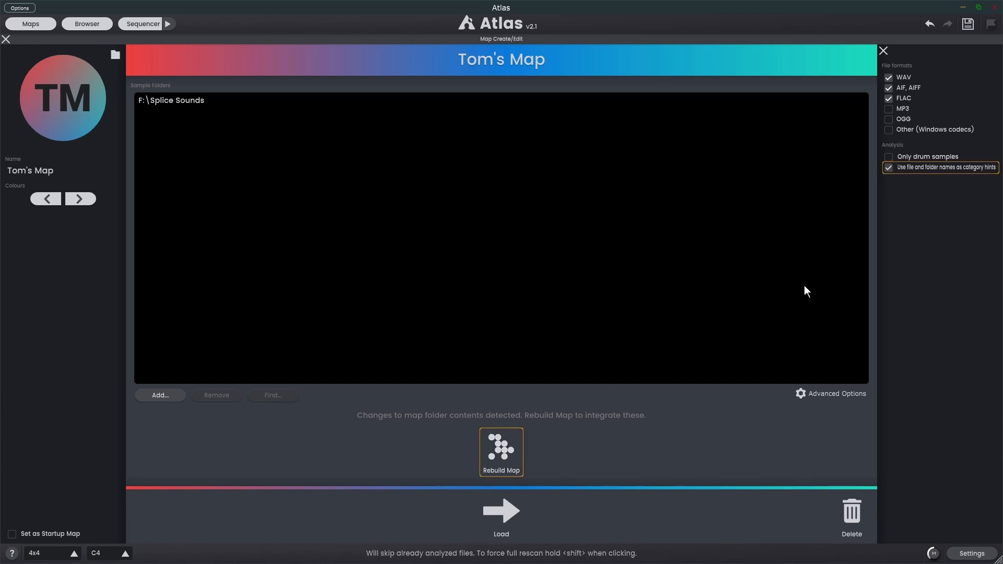
{"action": "left_click", "coordinate": [889, 167]}
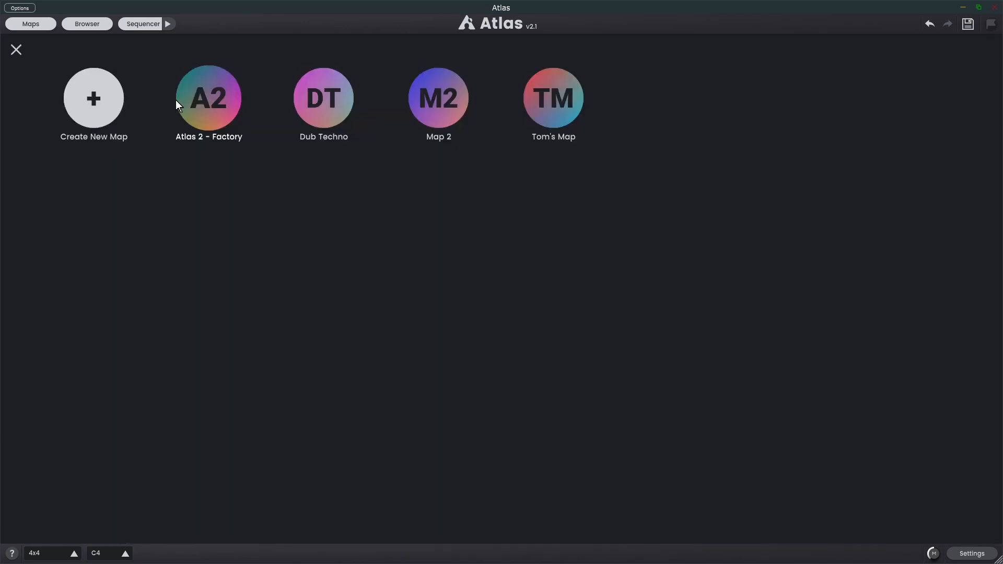
{"action": "left_click", "coordinate": [17, 48]}
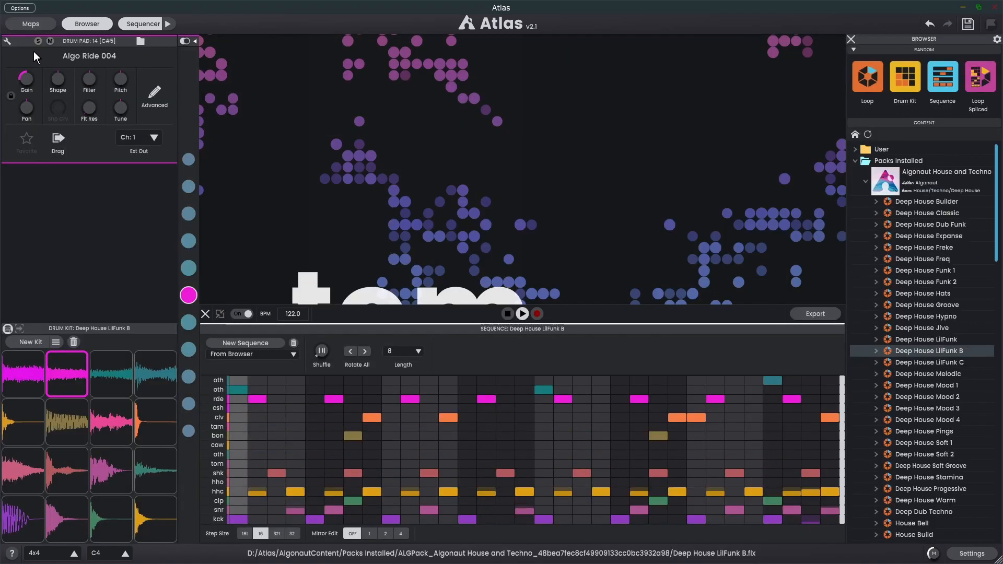
- Audition the kick, snare, clap, closed hi-hat and open hi-hat pads, and select the kick on pad 1
{"action": "left_click", "coordinate": [23, 513]}
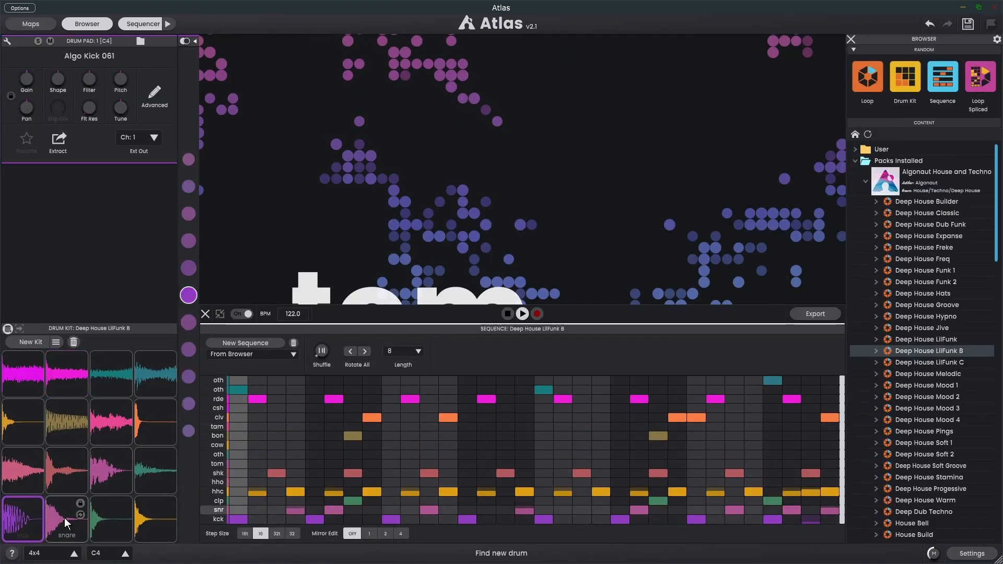
{"action": "left_click", "coordinate": [64, 519]}
{"action": "left_click", "coordinate": [100, 515]}
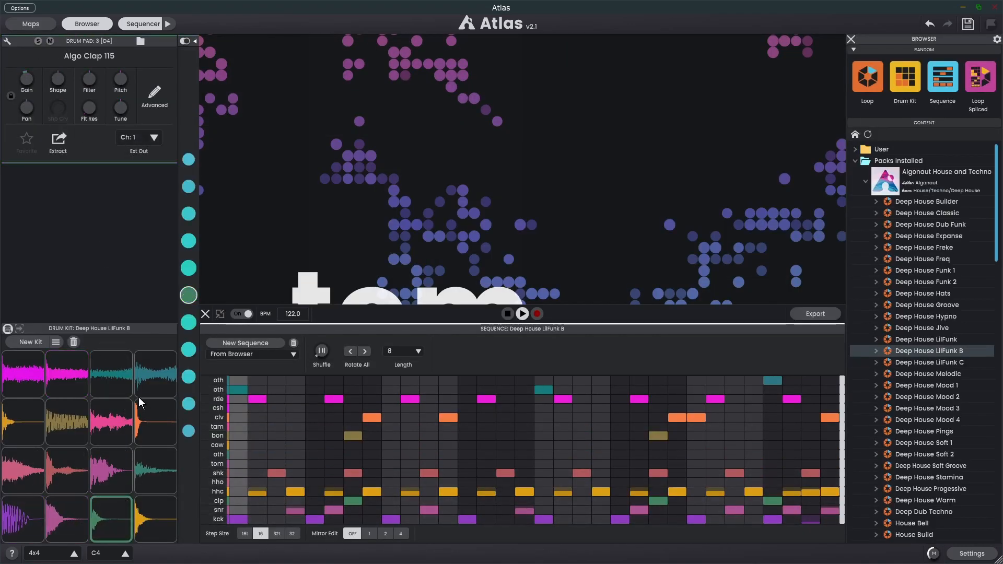
{"action": "left_click", "coordinate": [155, 518]}
{"action": "left_click", "coordinate": [23, 471]}
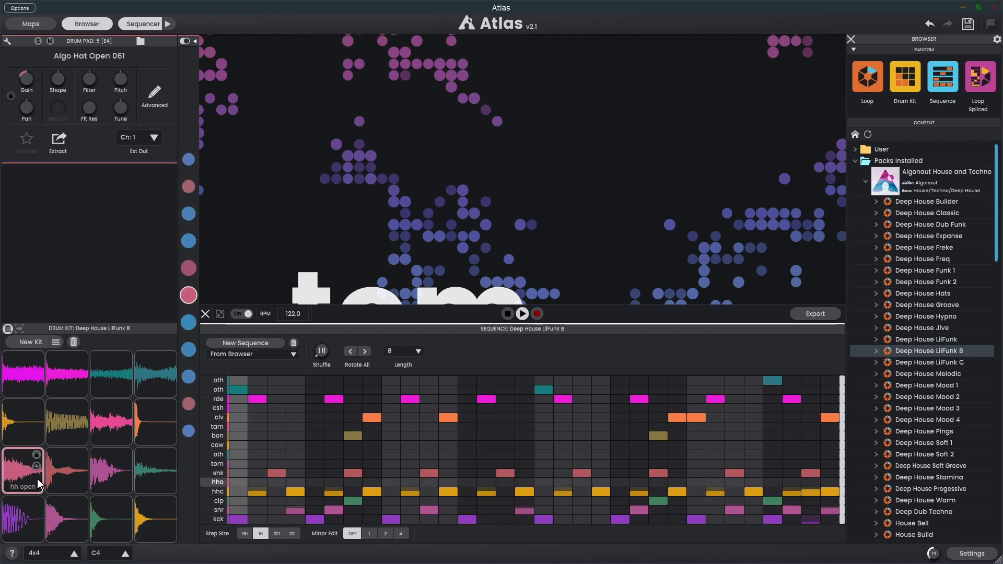
{"action": "left_click", "coordinate": [16, 525]}
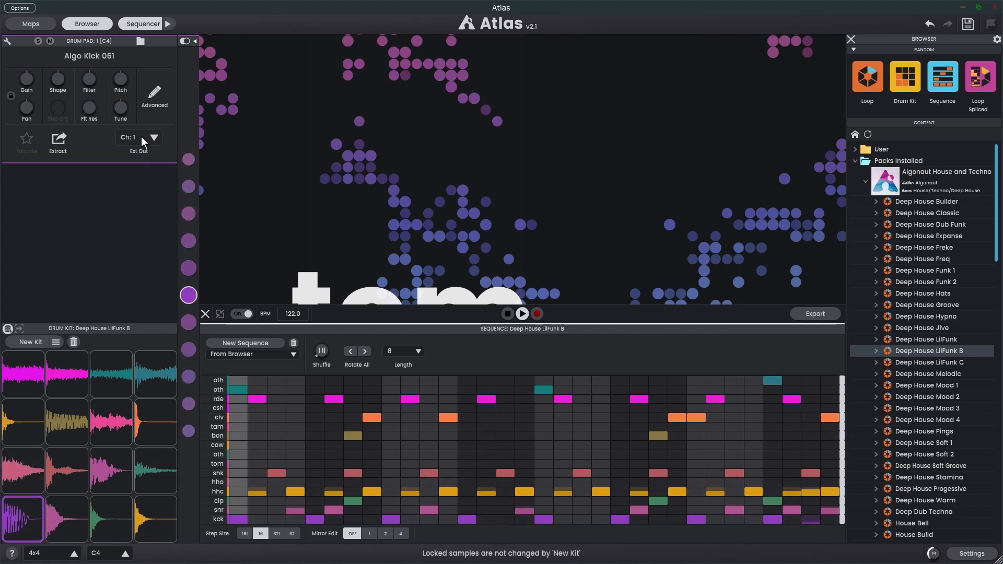
- Review the external output channel choices for the kick on pad 1, then check the channels assigned to pads 2 and 3
{"action": "left_click", "coordinate": [154, 138]}
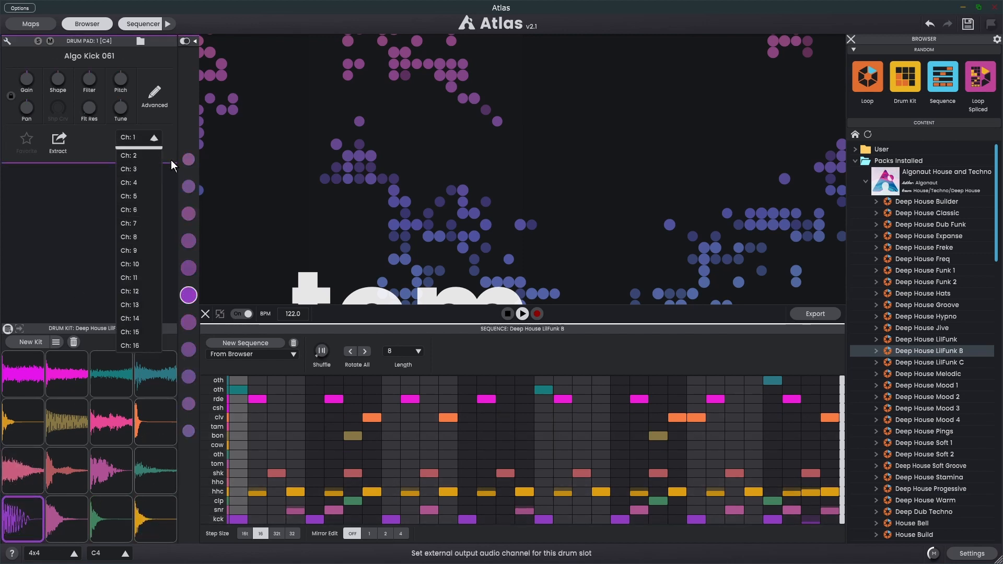
{"action": "left_click", "coordinate": [139, 165]}
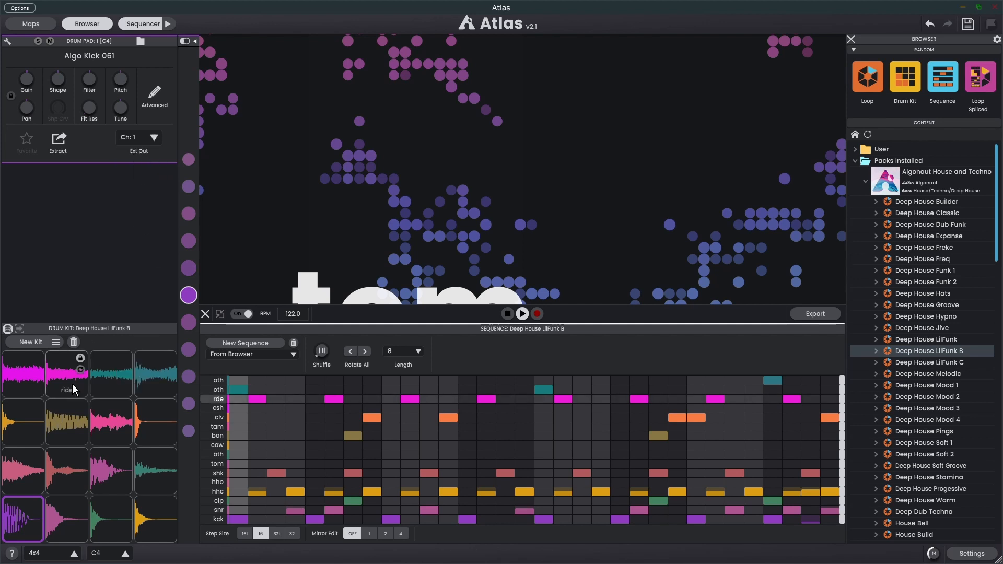
{"action": "left_click", "coordinate": [66, 522]}
{"action": "left_click", "coordinate": [109, 523]}
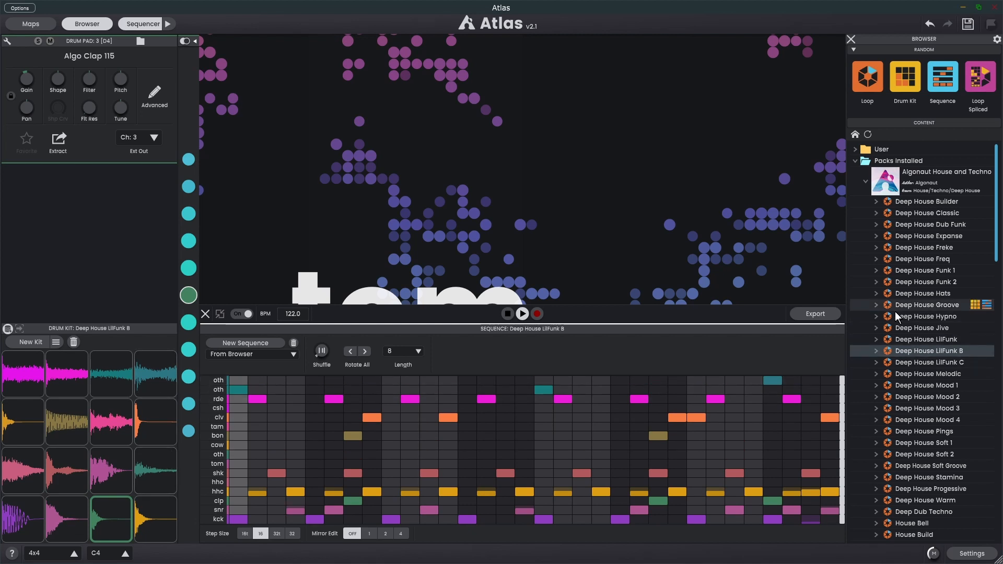
- Load only the drum kit of Deep House Warm from the installed packs and select pad 4 to check its external output
{"action": "scroll", "coordinate": [914, 324], "scroll_direction": "down", "scroll_amount": 3}
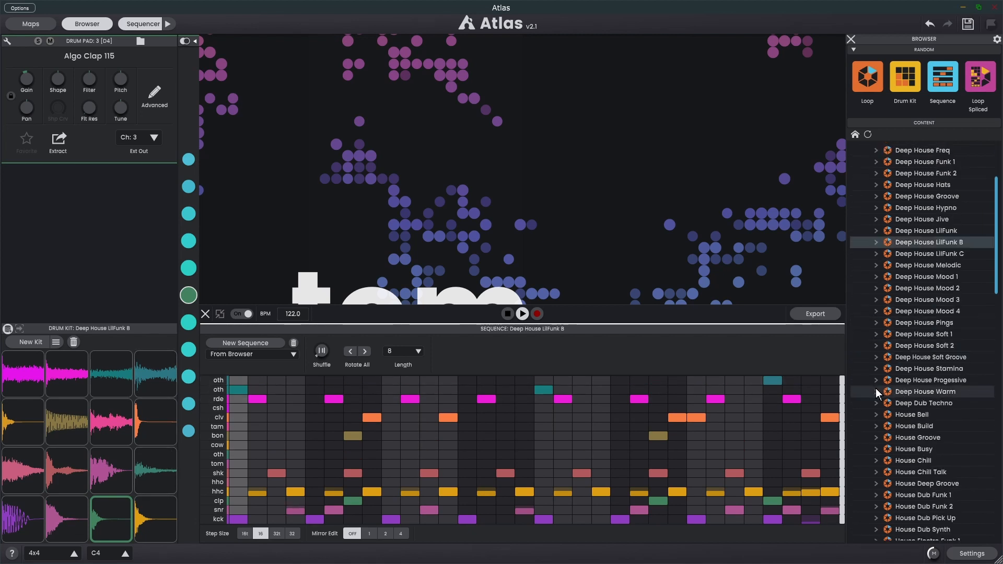
{"action": "left_click", "coordinate": [877, 391]}
{"action": "left_click_drag", "start_coordinate": [938, 385], "coordinate": [115, 431]}
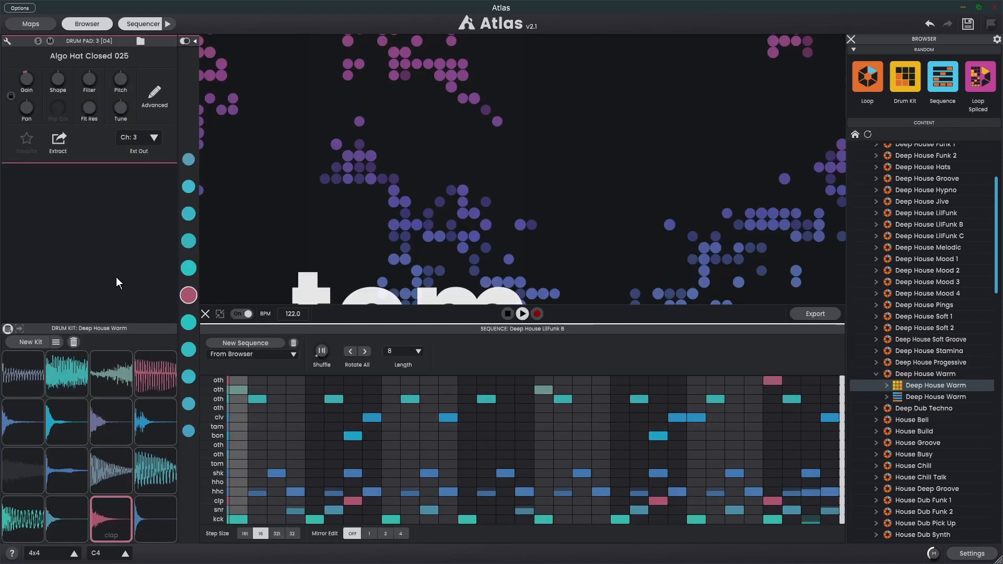
{"action": "left_click", "coordinate": [150, 517]}
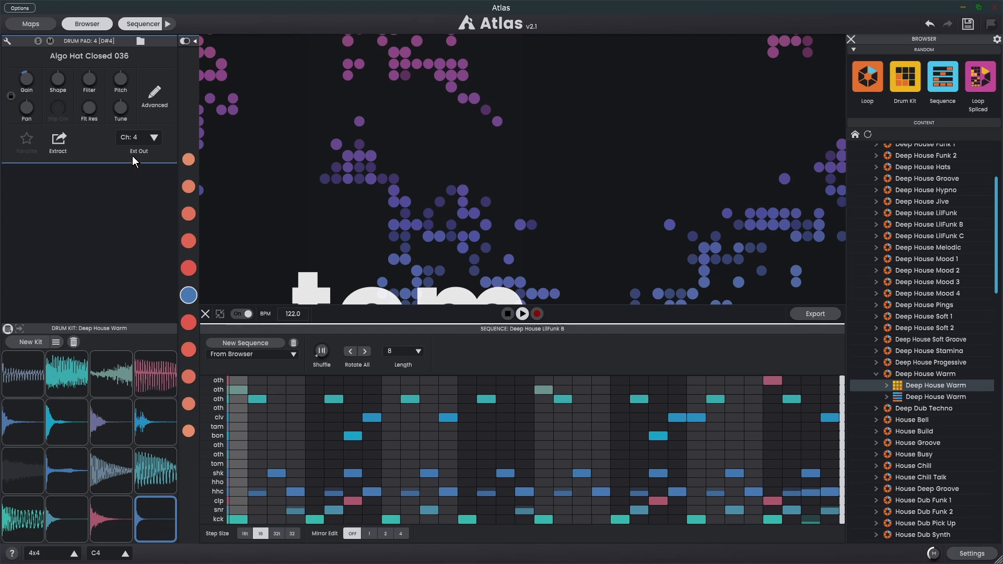